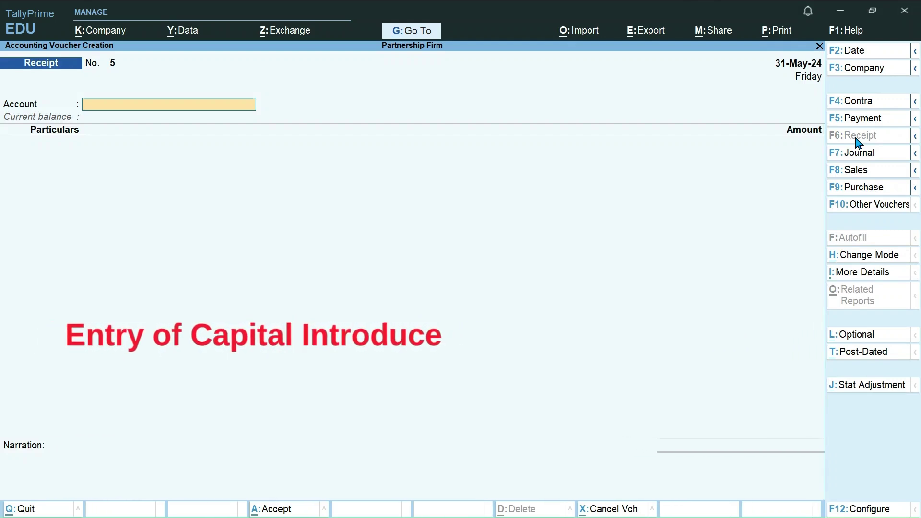
- Select State Bank of India as the account for the receipt voucher
text(Sta)
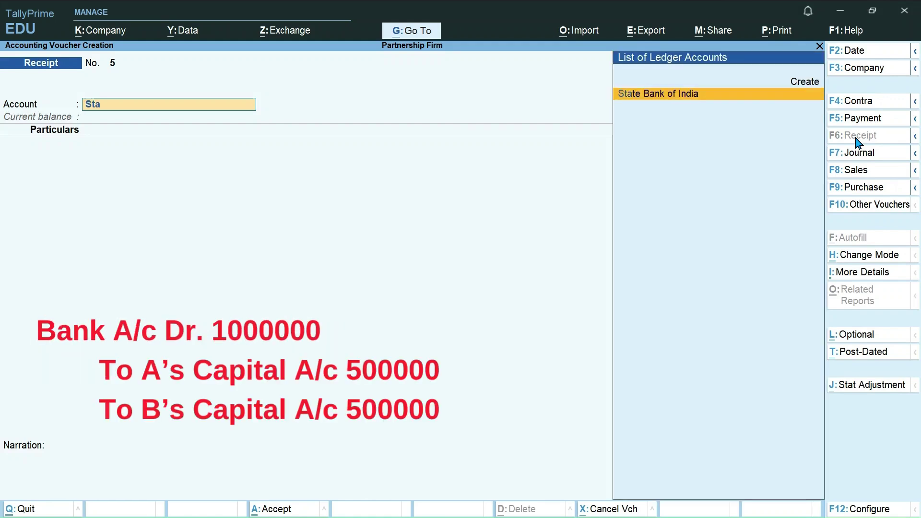
key(Return)
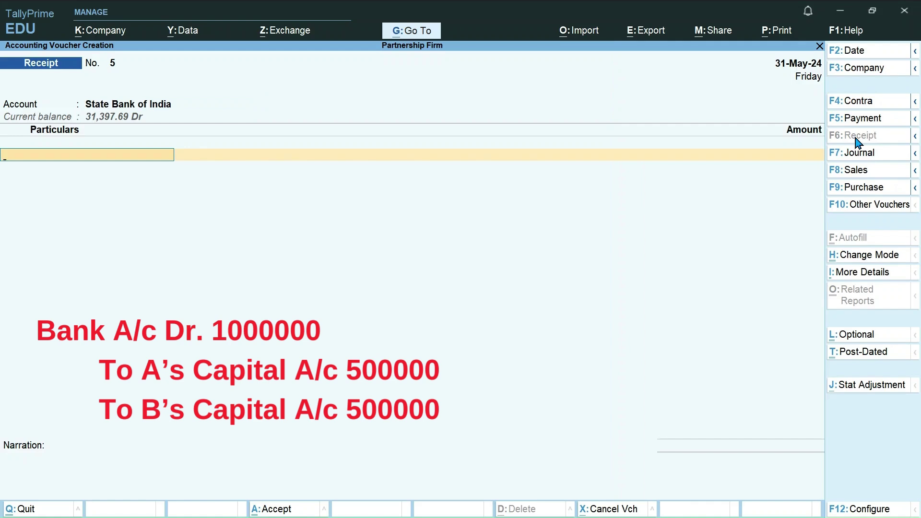
key(ctrl)
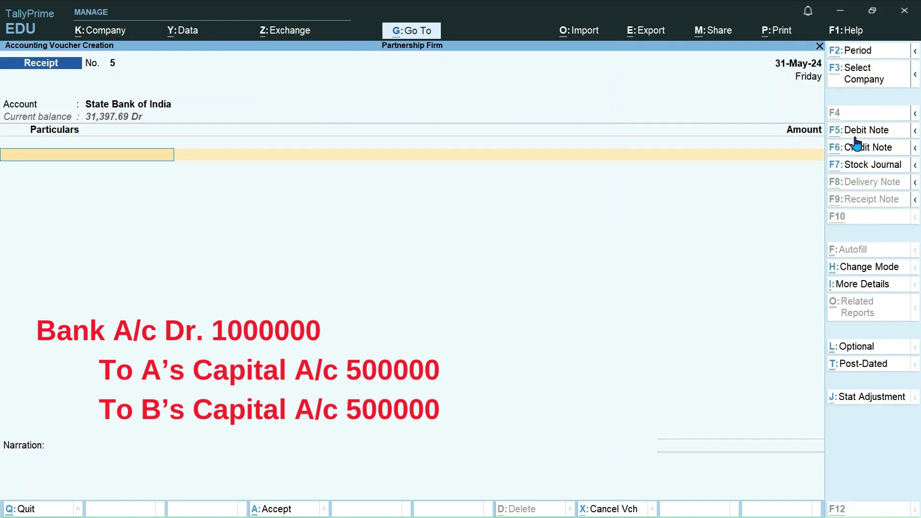
- Create the ledger A's Capital A/c under Capital Account and credit it with 500000 in the receipt
key(alt+c)
text(A's)
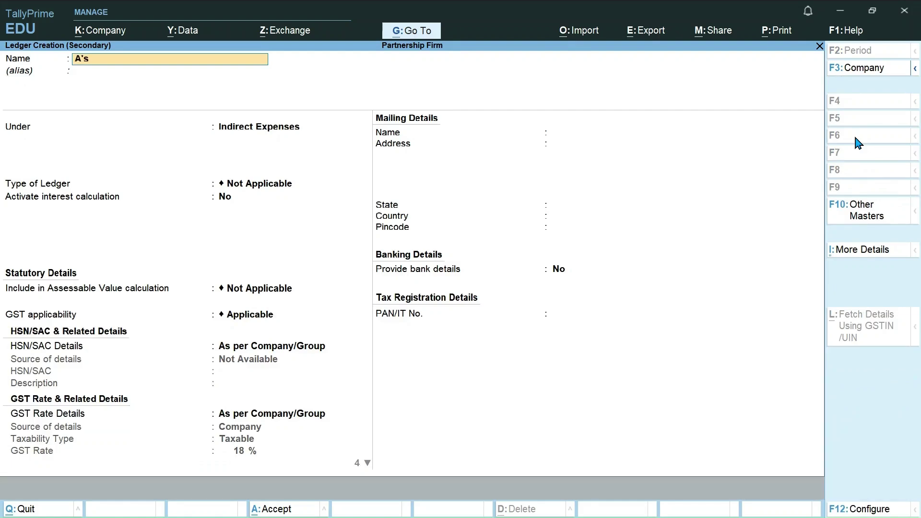
text( Capital A)
key(Return)
text(Cap)
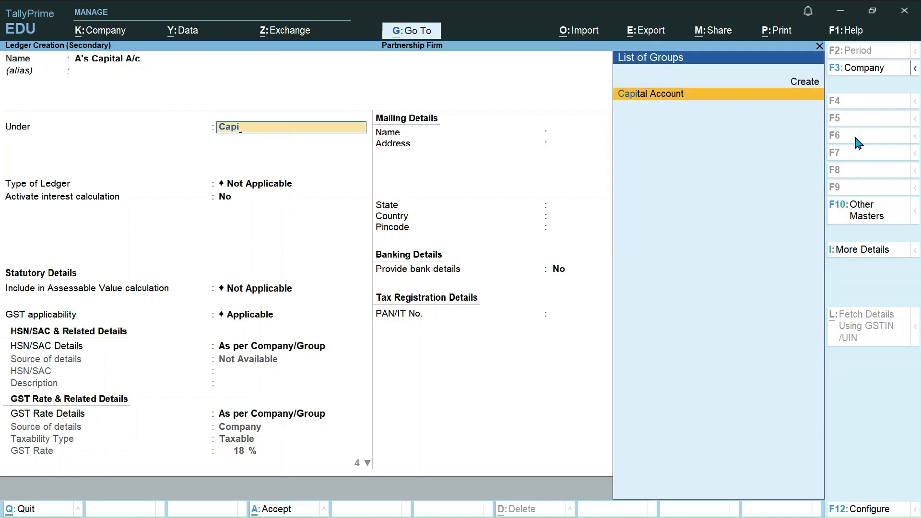
text(i)
key(Return)
key(ctrl+a)
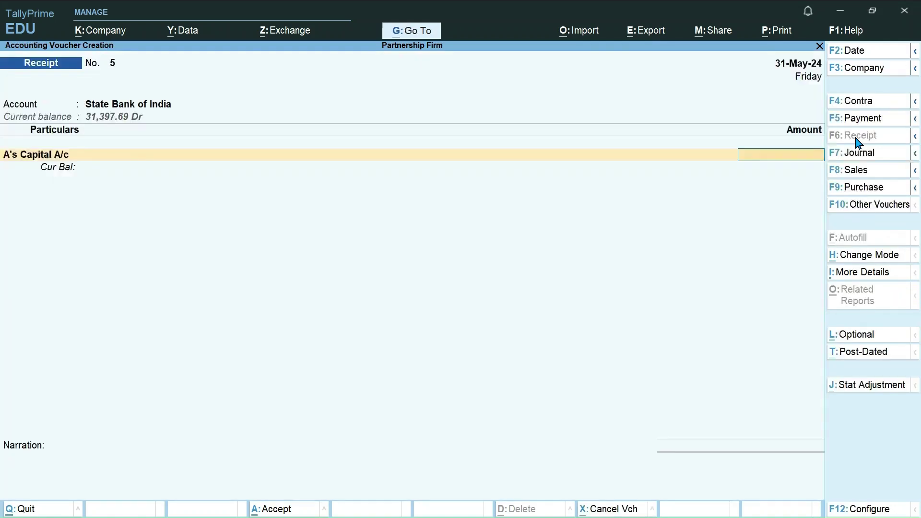
text(500000)
key(Return)
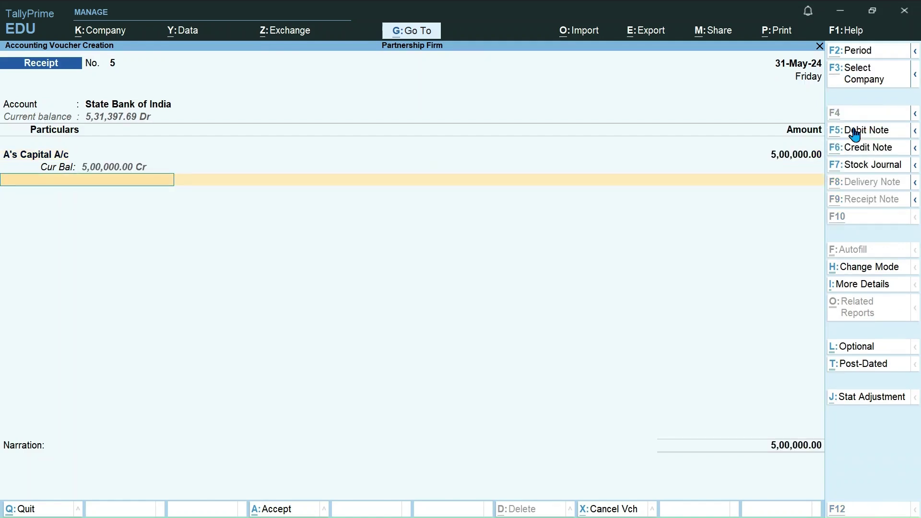
- Create the ledger B's Capital A/c under Capital Account and credit it with 500000 in the receipt
key(alt+c)
text(B)
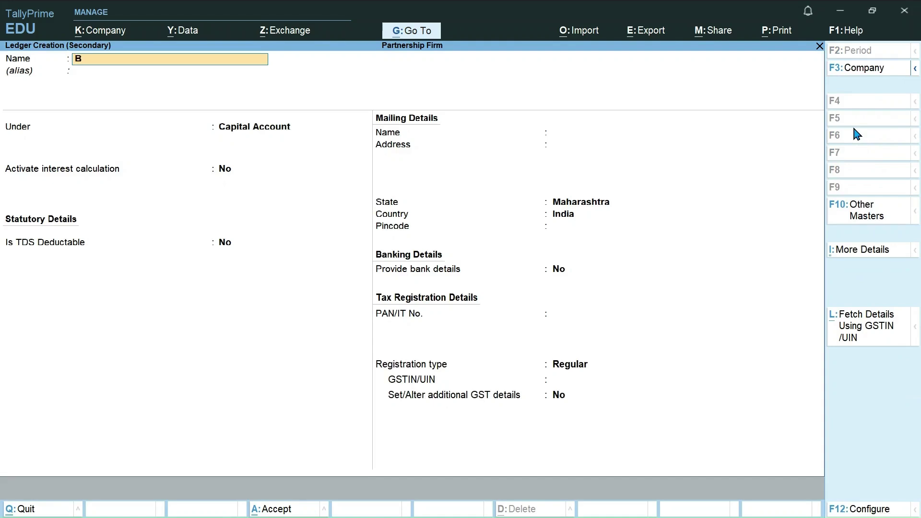
text('s Capital a/c)
key(Return)
key(Return)
key(ctrl)
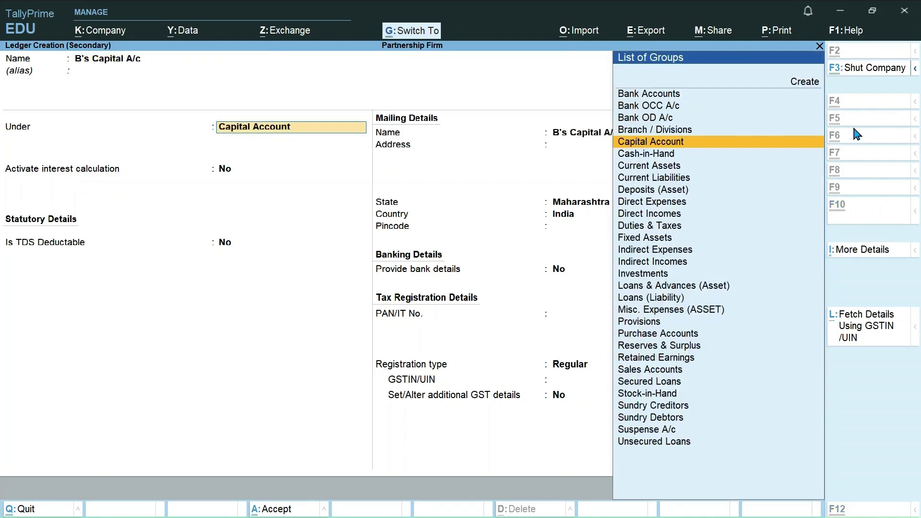
key(ctrl+a)
text(500000)
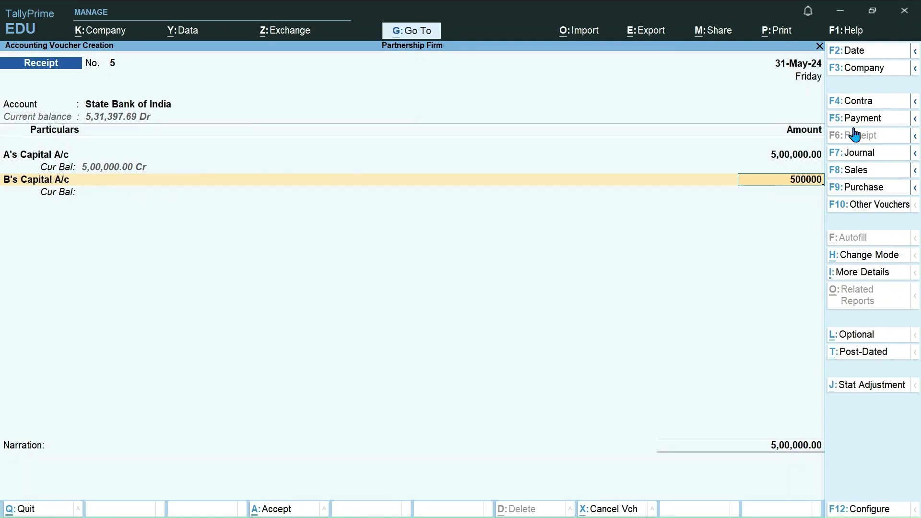
key(Return)
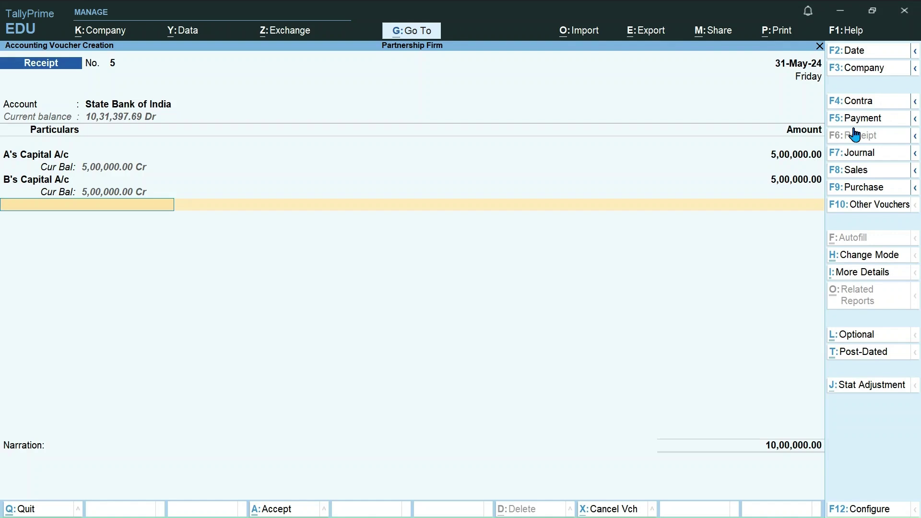
- Keep the default Cheque/DD bank allocation, leave the narration blank and save the receipt voucher
key(Return)
key(Return)
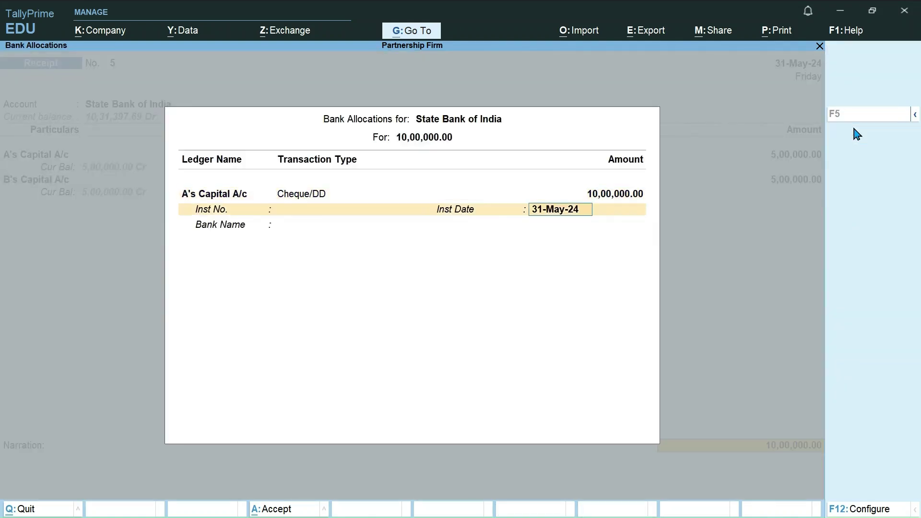
key(Return)
key(Return)
key(Return)
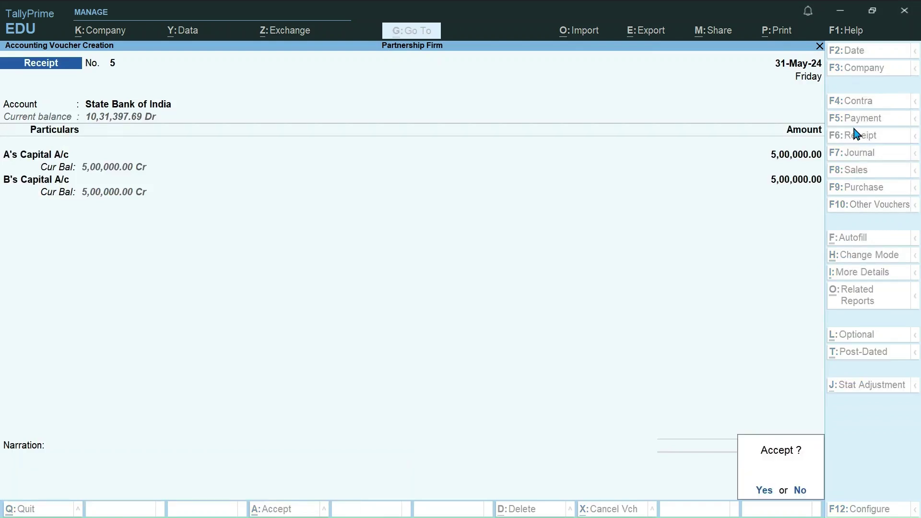
key(Return)
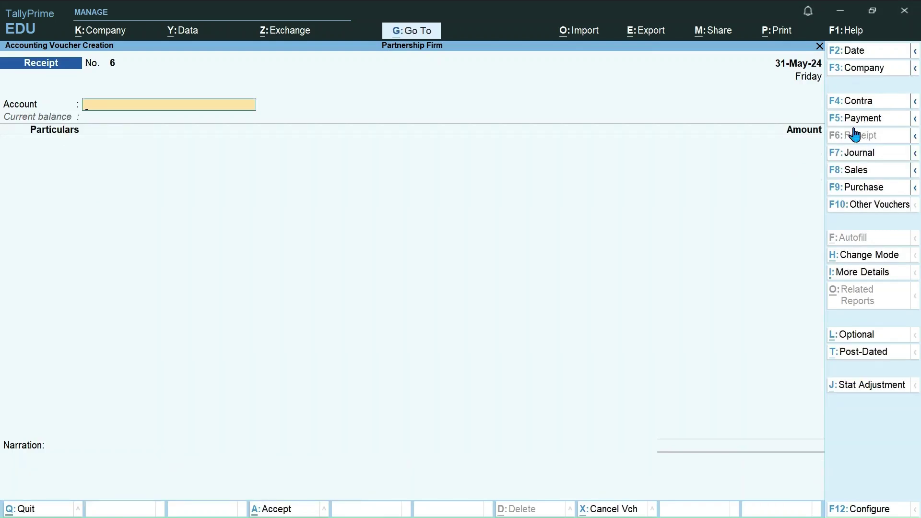
- Start a journal voucher and set its date to 01-05-24
key(F7)
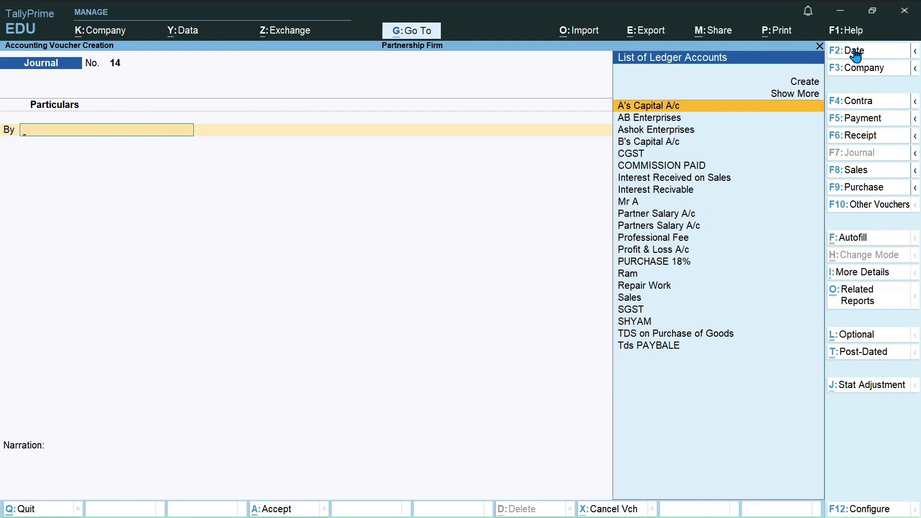
click(856, 51)
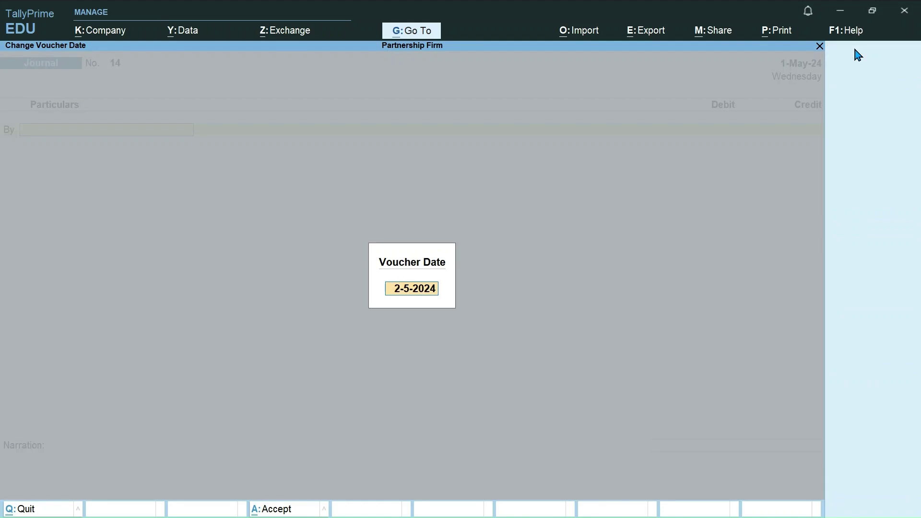
text(01-05-24)
key(Return)
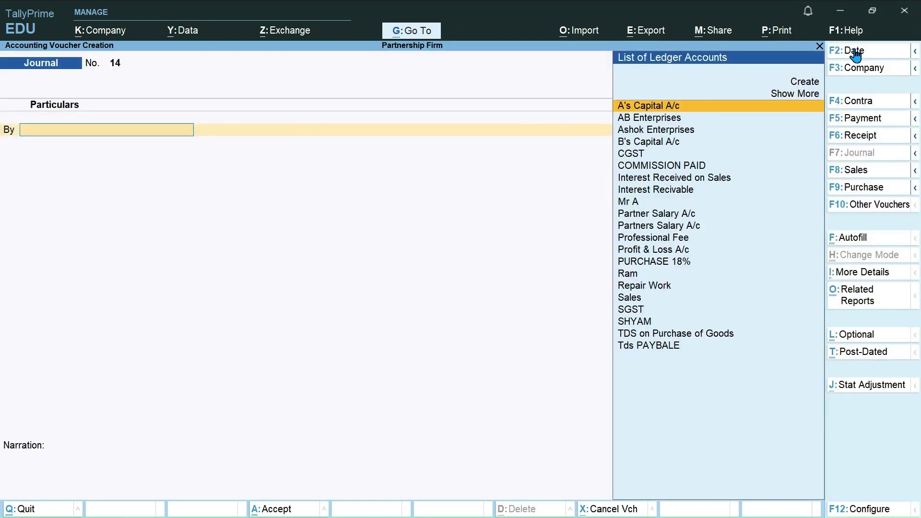
- Create the ledger Partners Salary Account under Indirect Expenses for the journal's debit line
key(alt+c)
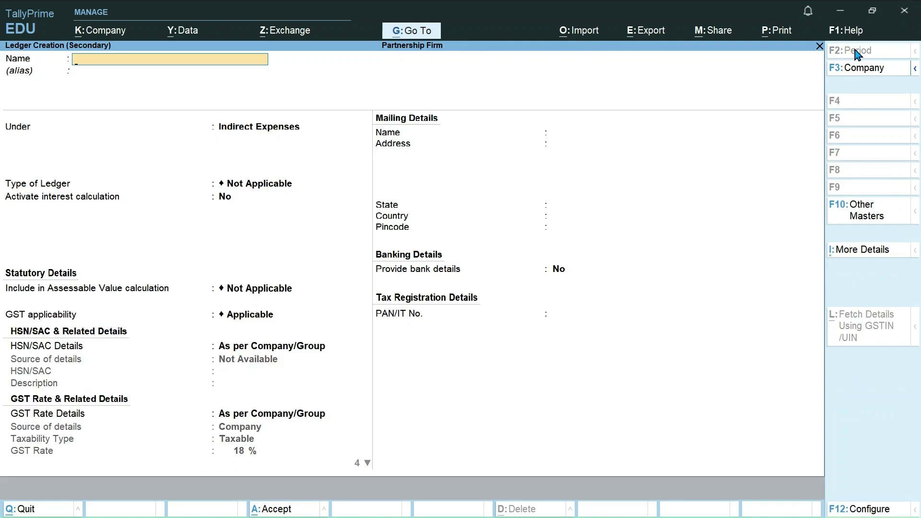
text(Paret)
key(BackSpace)
text(tners Salary Acc)
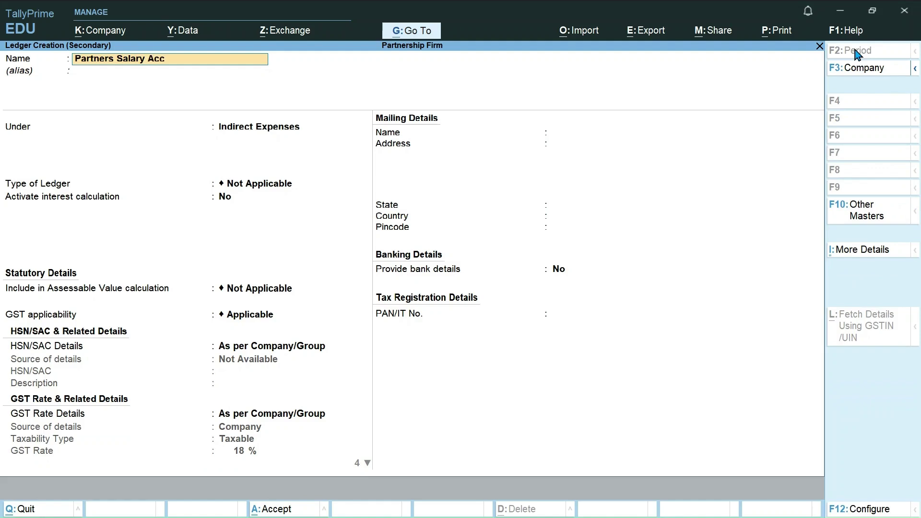
text(ount)
key(Return)
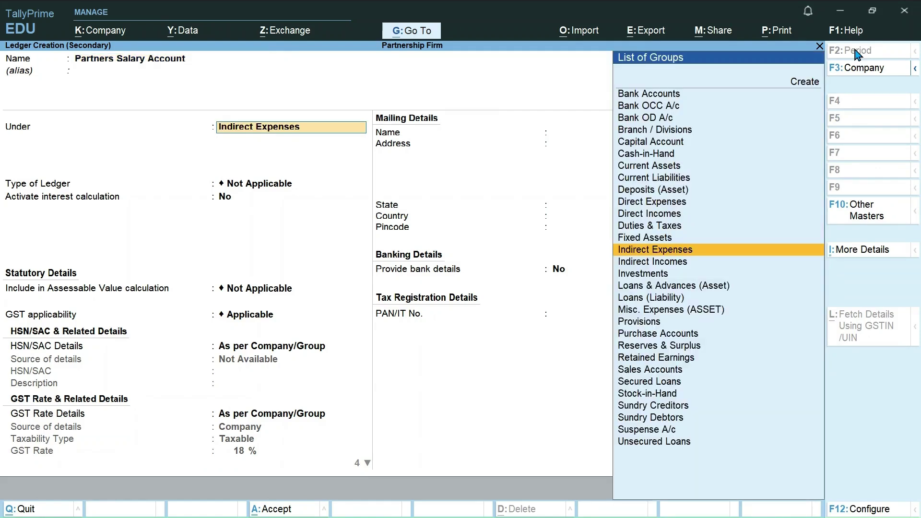
key(Return)
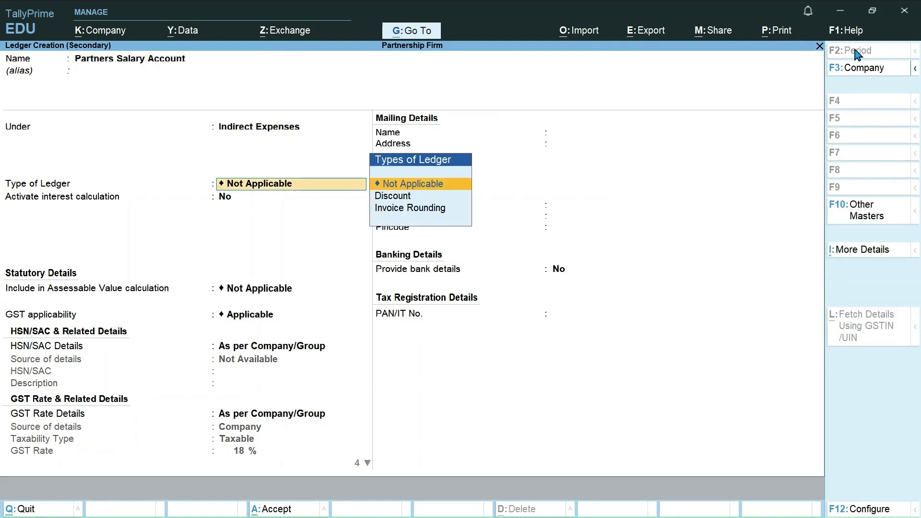
key(ctrl+a)
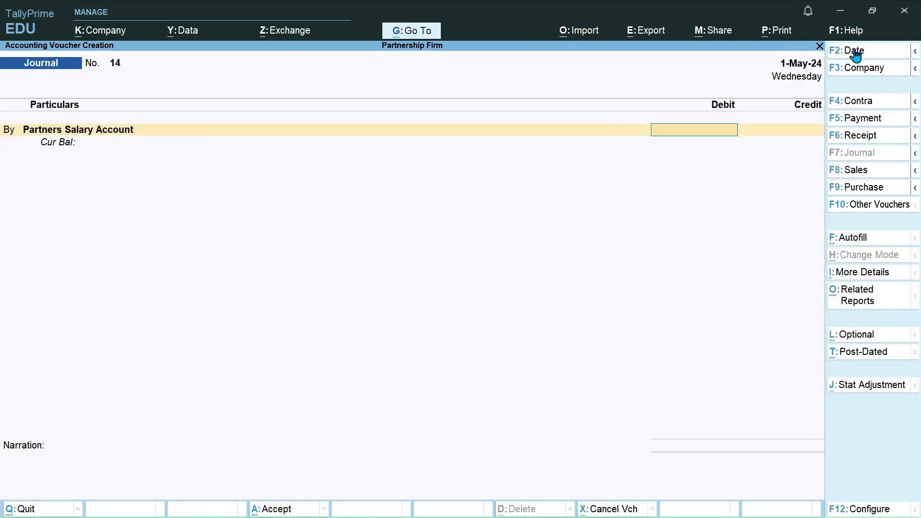
- Debit Partners Salary Account with 15000 in the journal voucher
text(150000)
key(BackSpace)
key(Return)
key(Return)
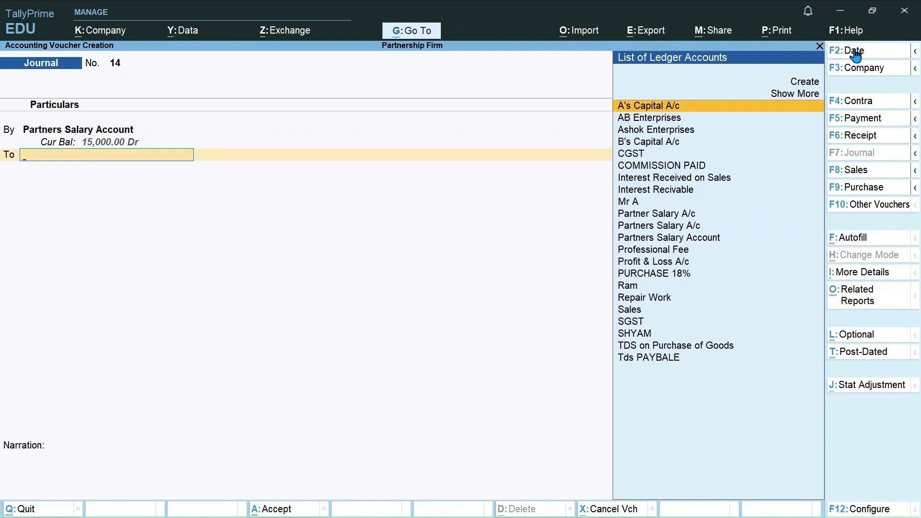
- Credit A's Capital A/c with 10000 as the partner's salary share
text(A)
key(Return)
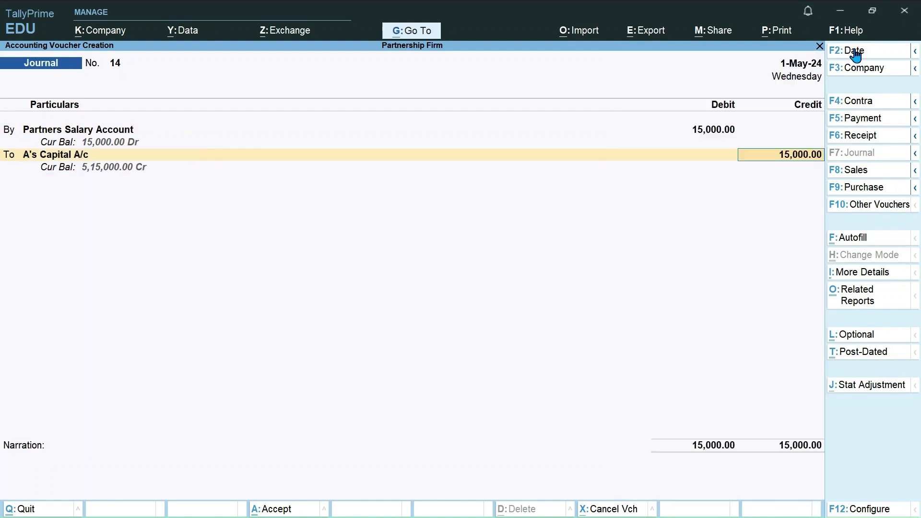
text(10000)
key(Return)
key(Return)
- Credit B's Capital A/c with 5,000 and save the journal voucher without a narration
text(B)
key(Return)
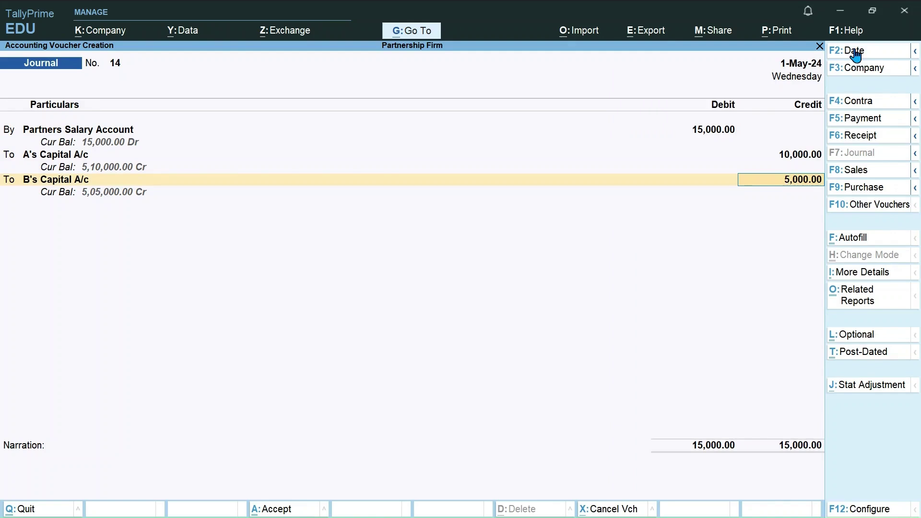
key(Return)
key(Return)
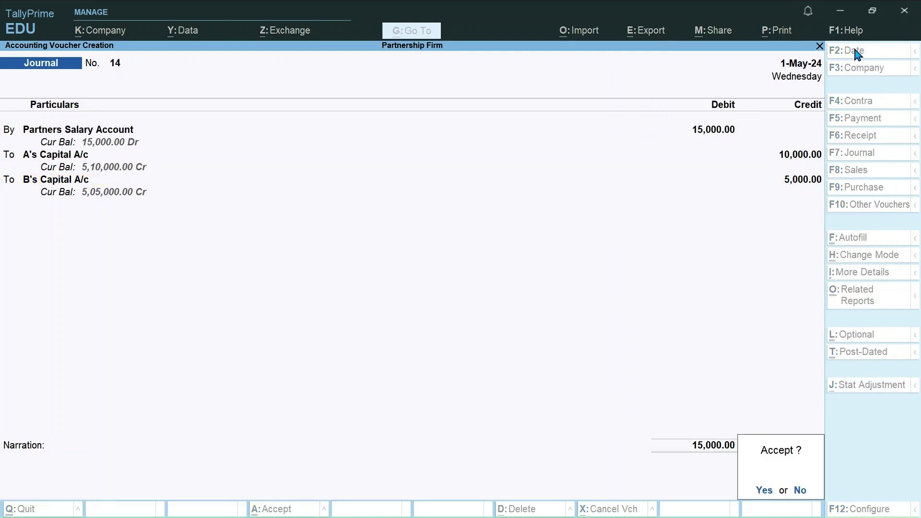
key(Return)
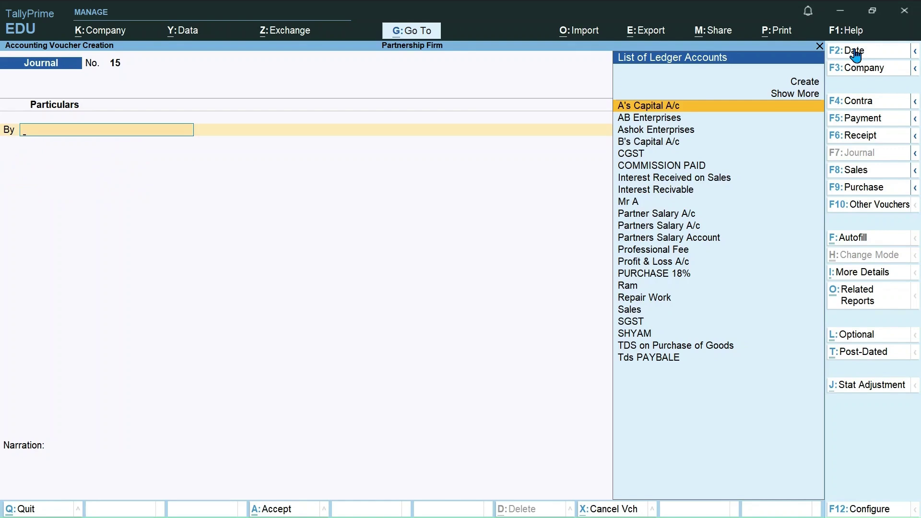
- Leave voucher entry and open the ledger account book for A's Capital A/c
key(Escape)
key(Down)
key(Down)
key(Down)
key(Down)
key(Down)
key(Down)
key(Down)
key(Return)
key(Down)
key(Down)
key(Down)
key(Down)
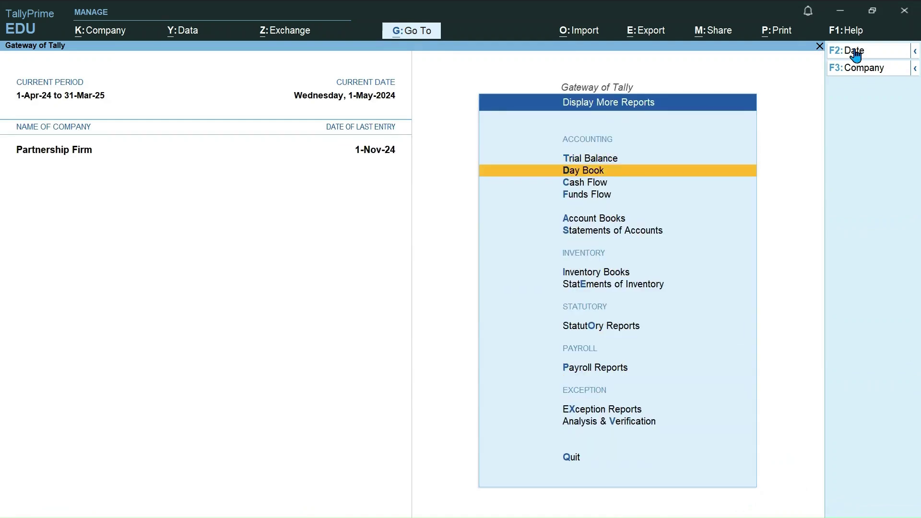
key(Return)
key(Down)
key(Return)
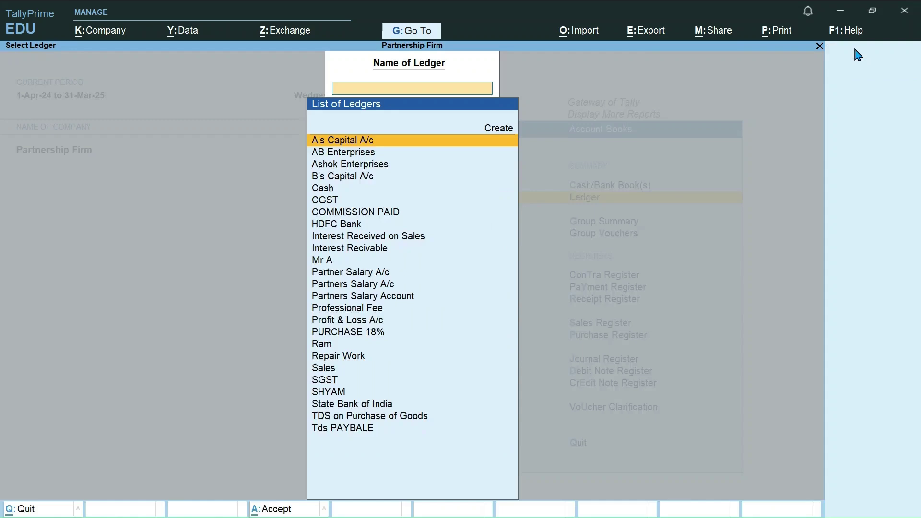
key(Return)
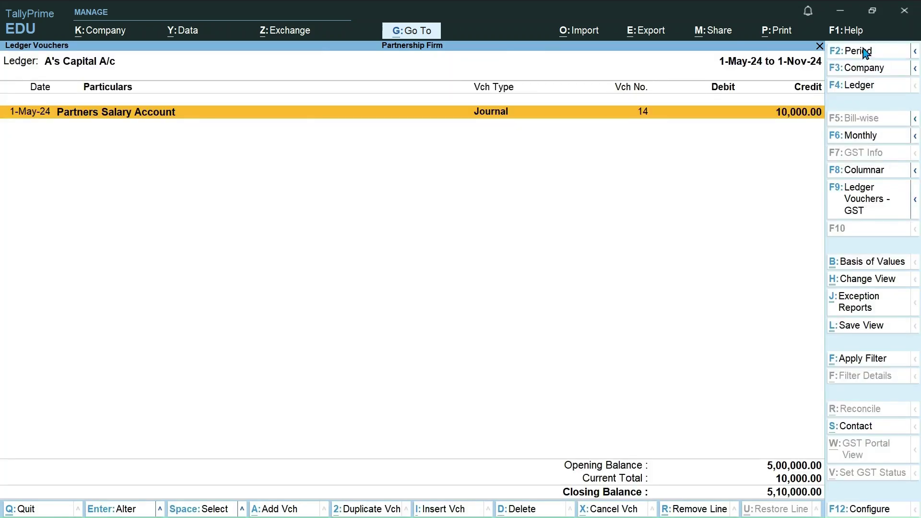
- Set the period of the A's Capital A/c ledger report from 01-04-24 to 31-03-25
click(864, 53)
text(01-04-24)
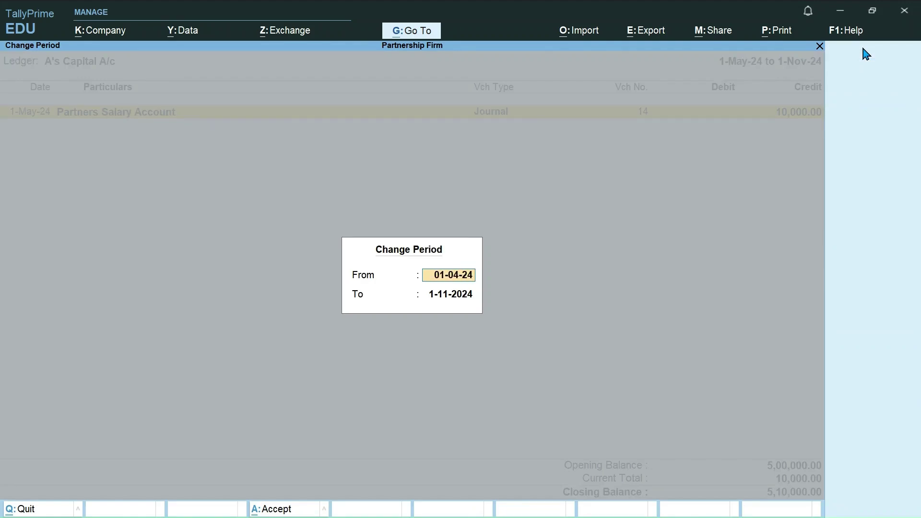
key(Return)
text(31-03-25)
key(Return)
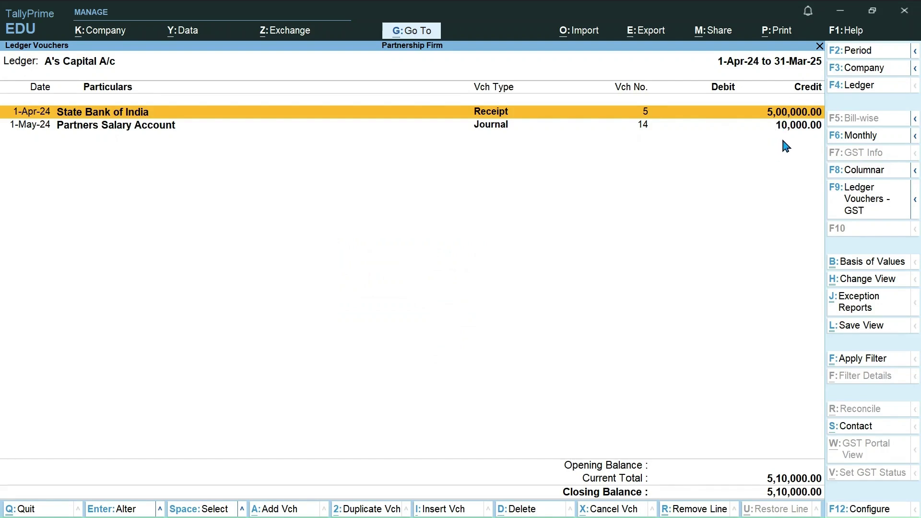
- Duplicate the 1-May-24 Partners Salary Account journal voucher, date the copy 01-06-24 and save it
click(608, 129)
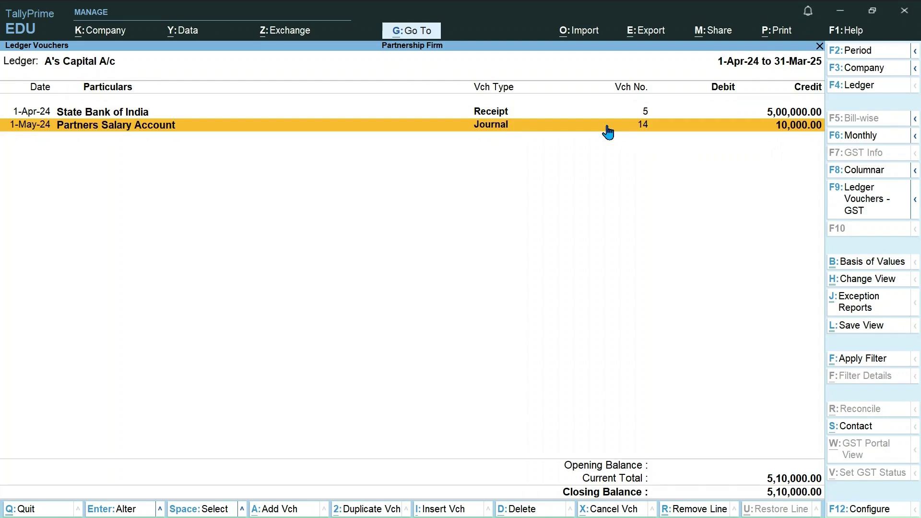
key(alt+2)
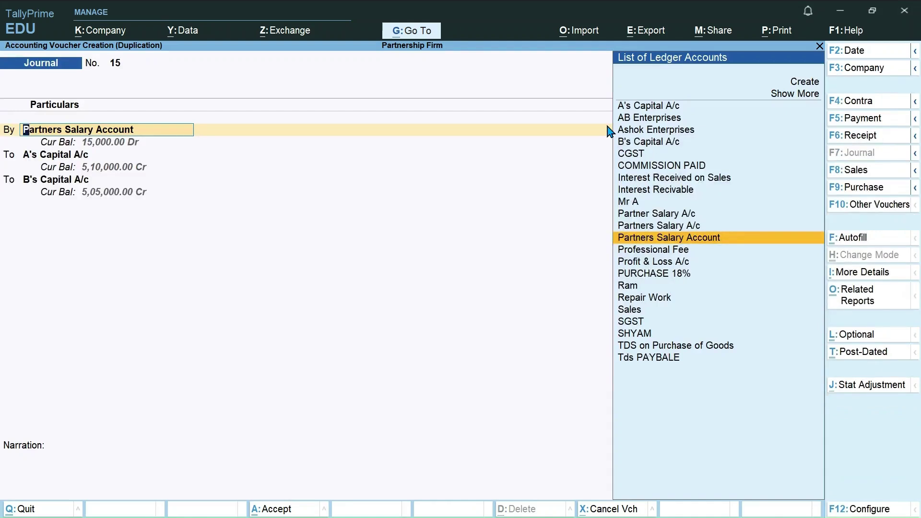
click(862, 54)
text(01-06-24)
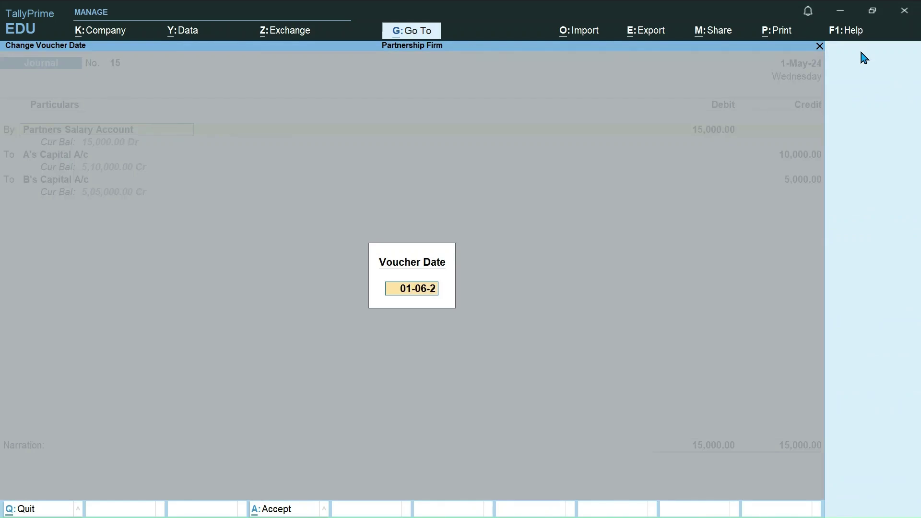
key(Return)
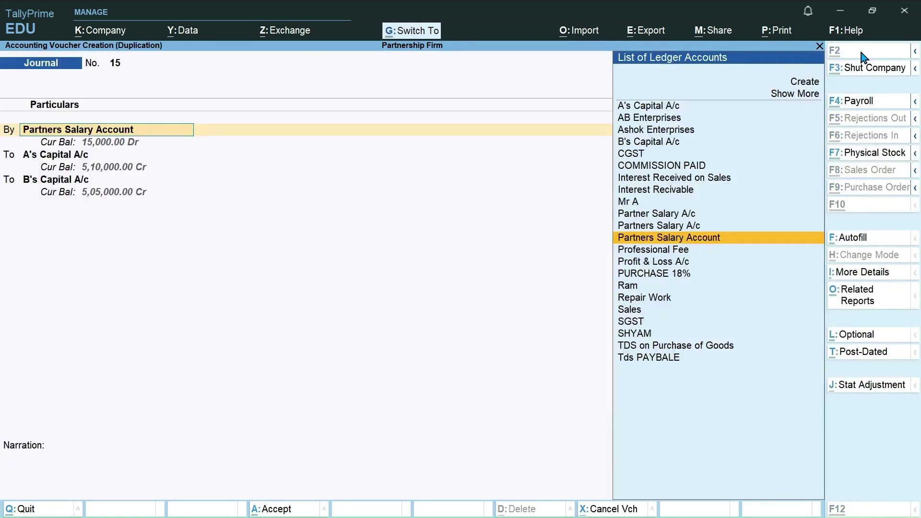
key(ctrl+a)
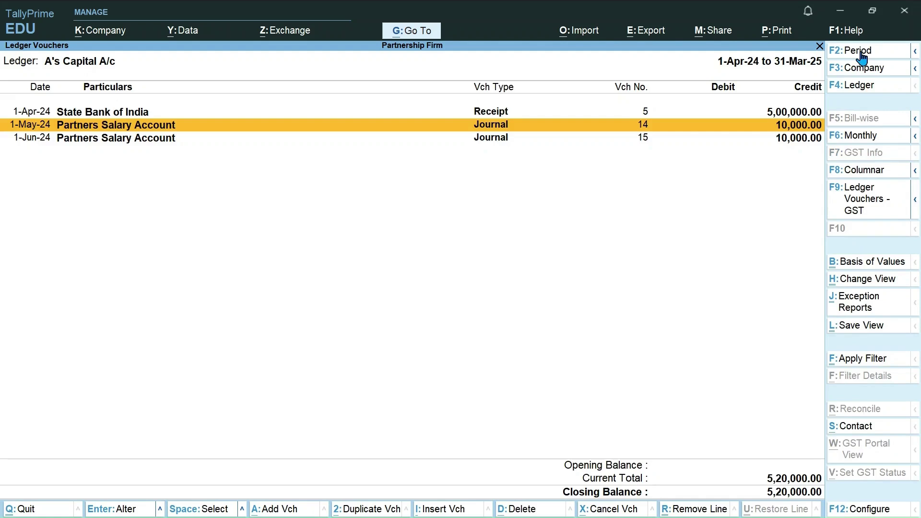
- Duplicate the 1-Jun-24 Partners Salary Account journal voucher and date the copy 01-07-24
key(Down)
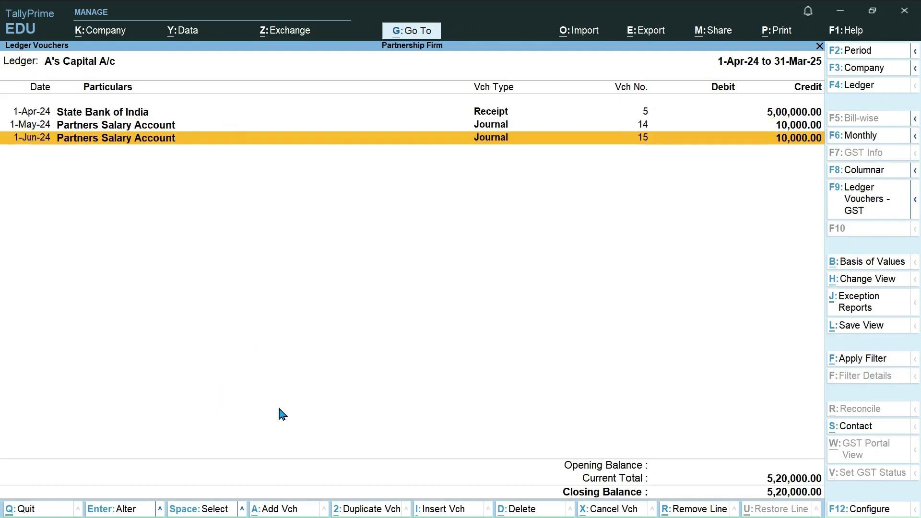
key(alt+2)
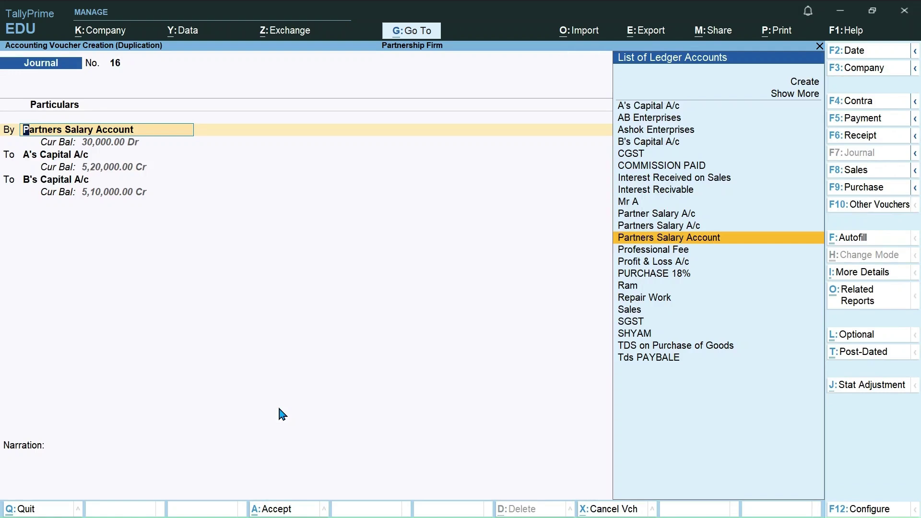
click(852, 53)
text(0)
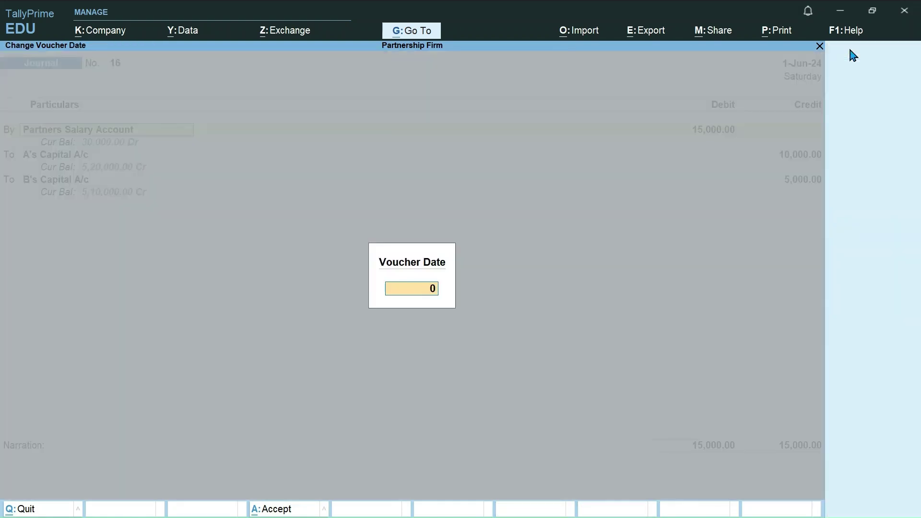
text(1-07-24)
key(Return)
- Insert a payment voucher at the 1-May-24 Partners Salary Account entry, with State Bank of India as the account
key(Up)
key(Up)
key(Up)
key(Up)
key(Up)
key(Up)
key(Up)
key(Up)
key(Up)
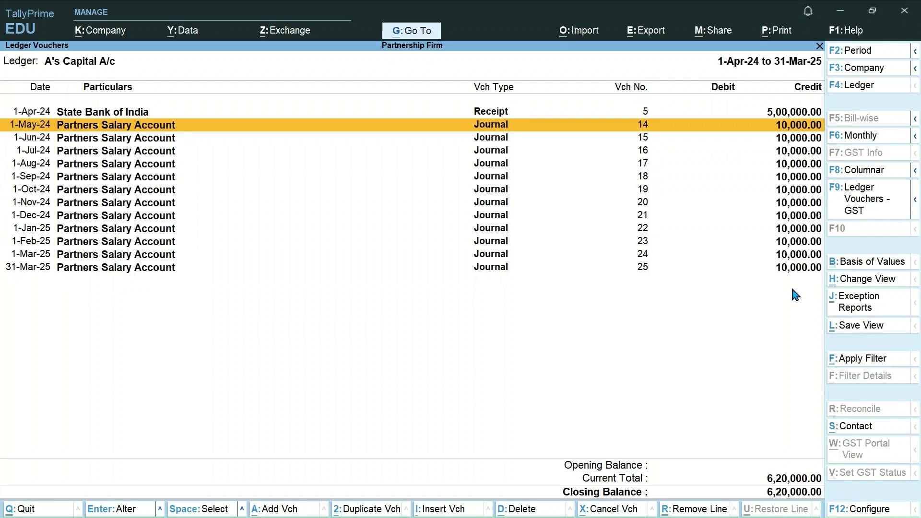
click(438, 510)
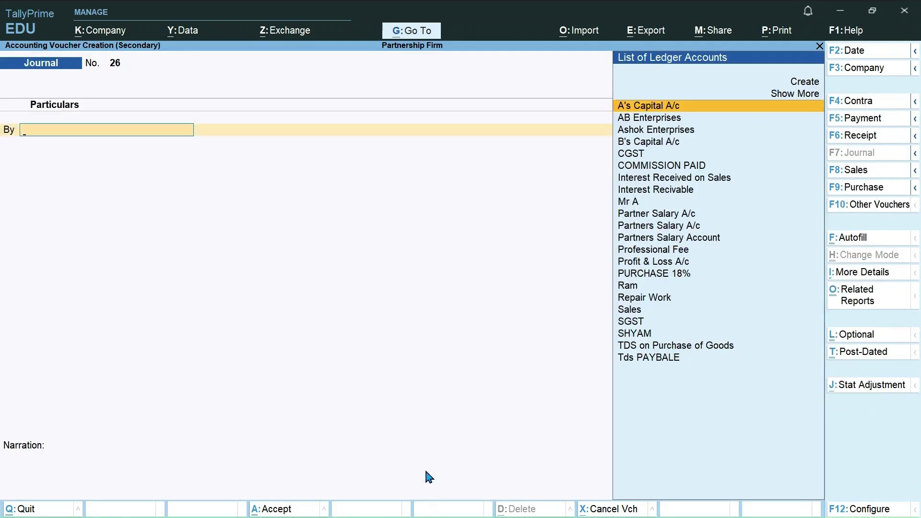
click(862, 121)
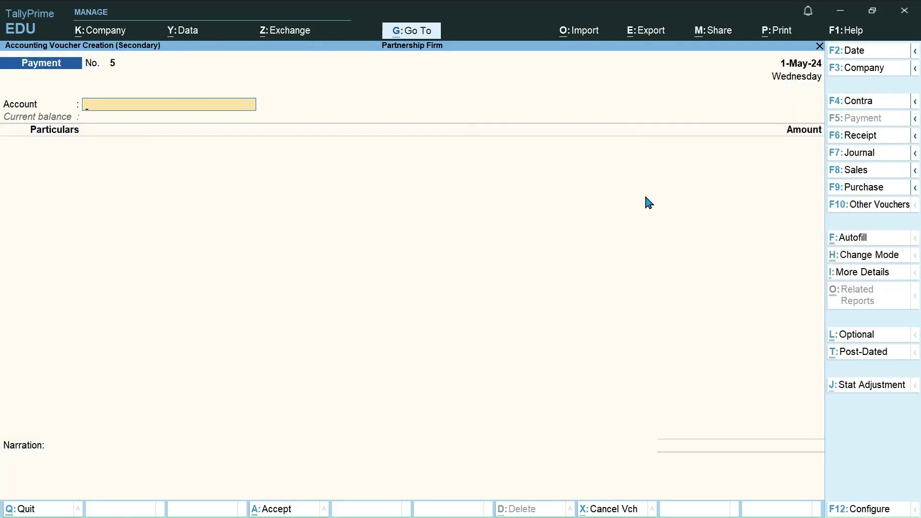
text(s)
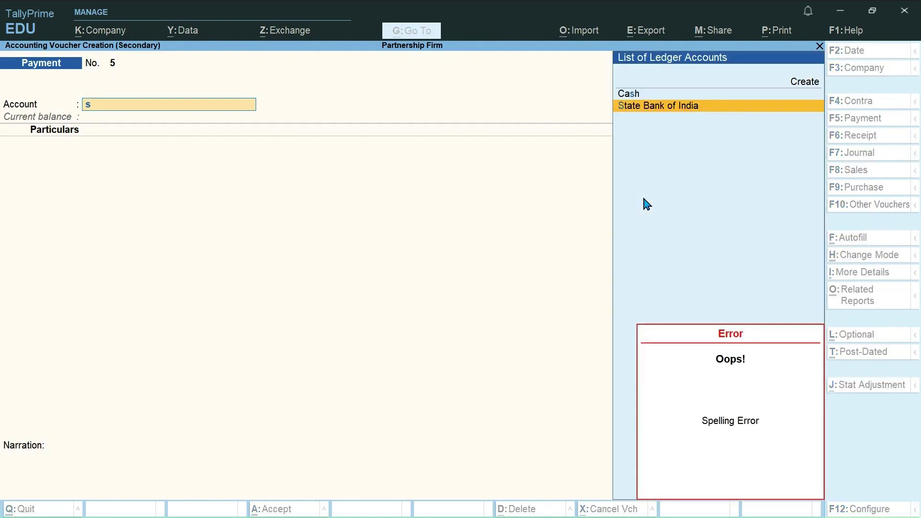
key(Return)
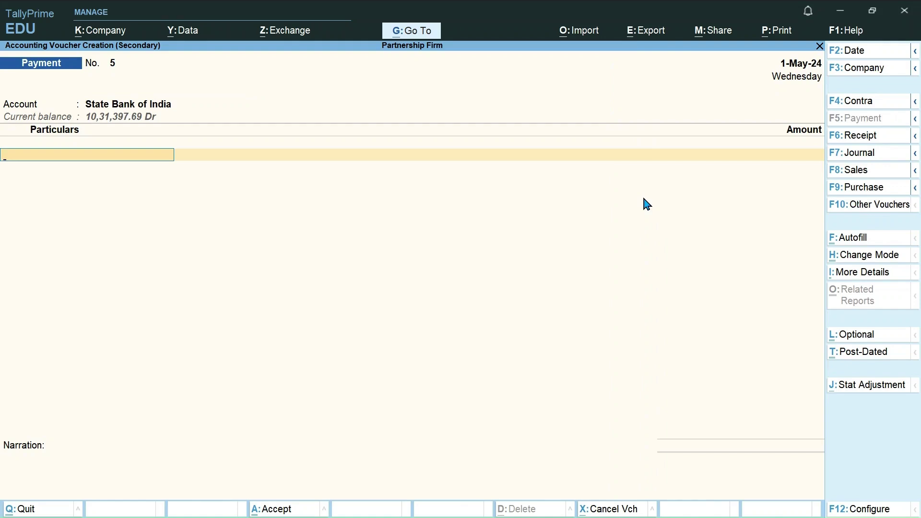
- Enter A's Capital A/c in the payment voucher with an amount of 10,000
text(A)
key(Return)
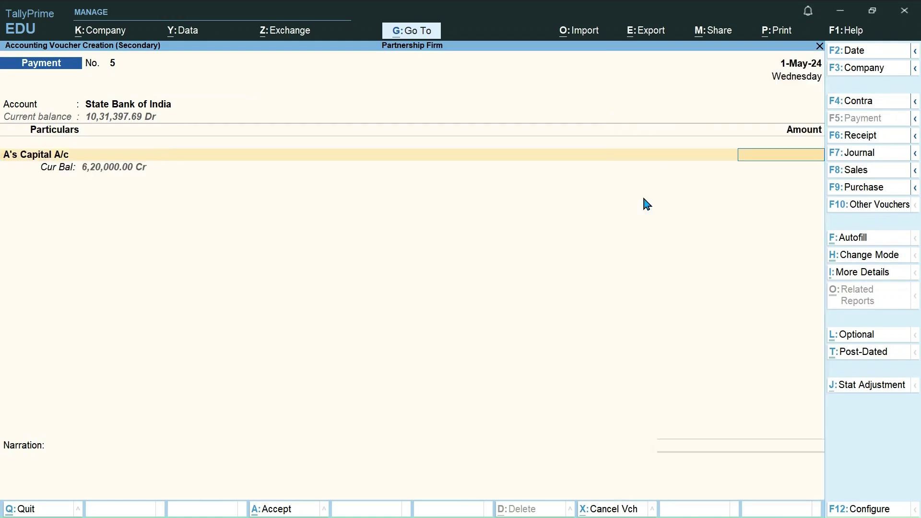
text(100000)
key(BackSpace)
key(Return)
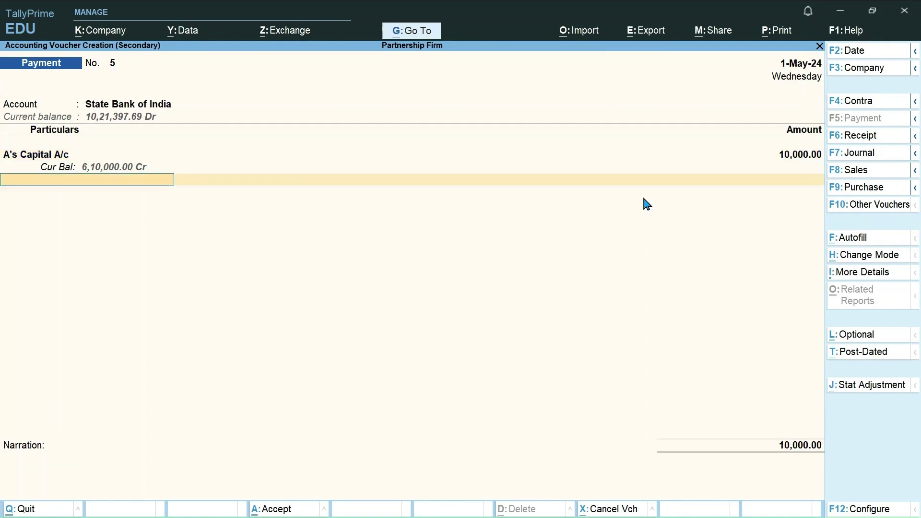
- Add B's Capital A/c with 5,000 and save the payment voucher without a narration
text(B)
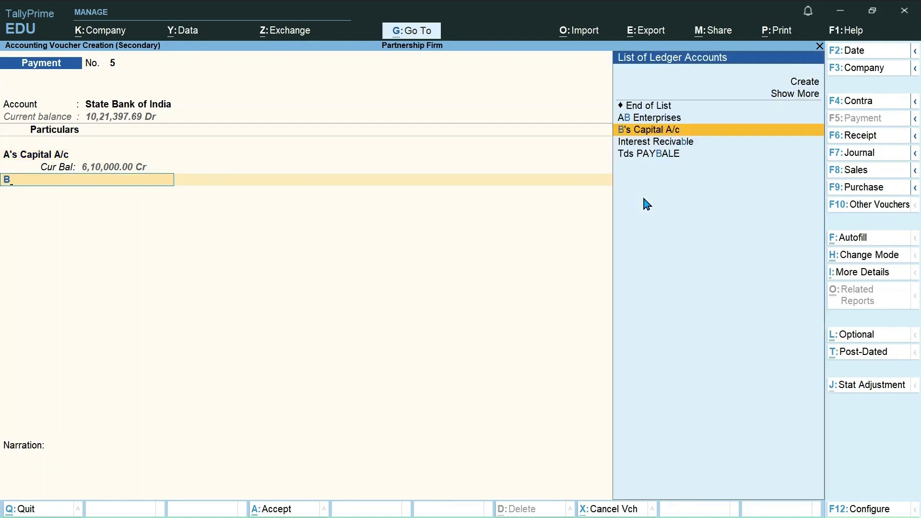
key(Return)
text(5000)
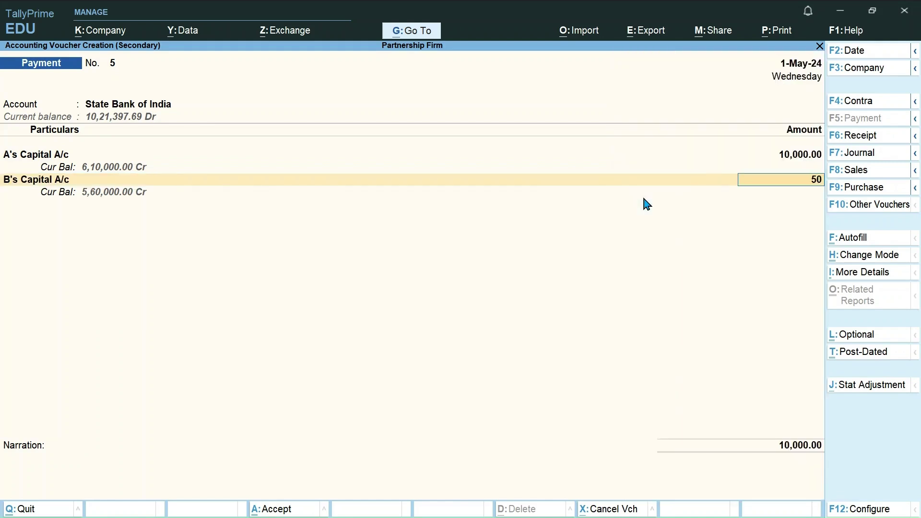
key(Return)
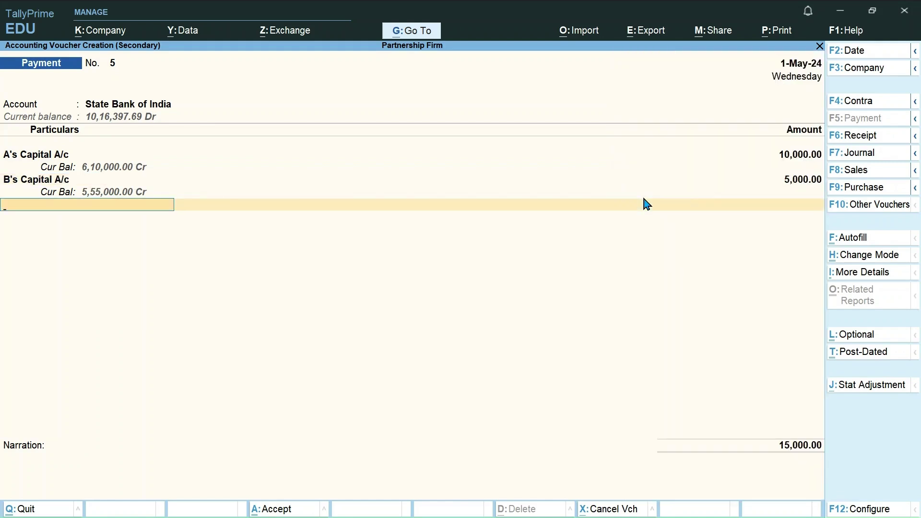
key(Return)
key(Return)
key(Return)
key(Return)
key(Return)
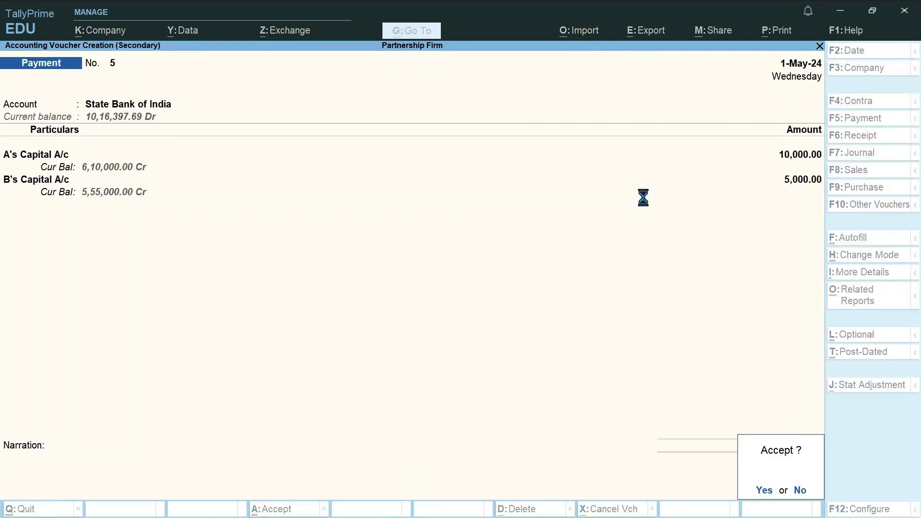
key(Return)
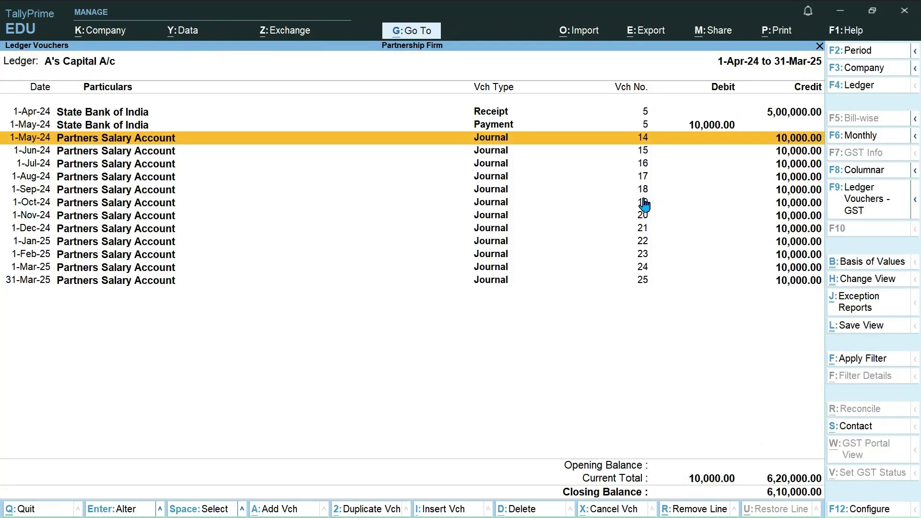
- Add a payment voucher from the 31-Mar-25 salary entry, with State Bank of India as the account
key(Up)
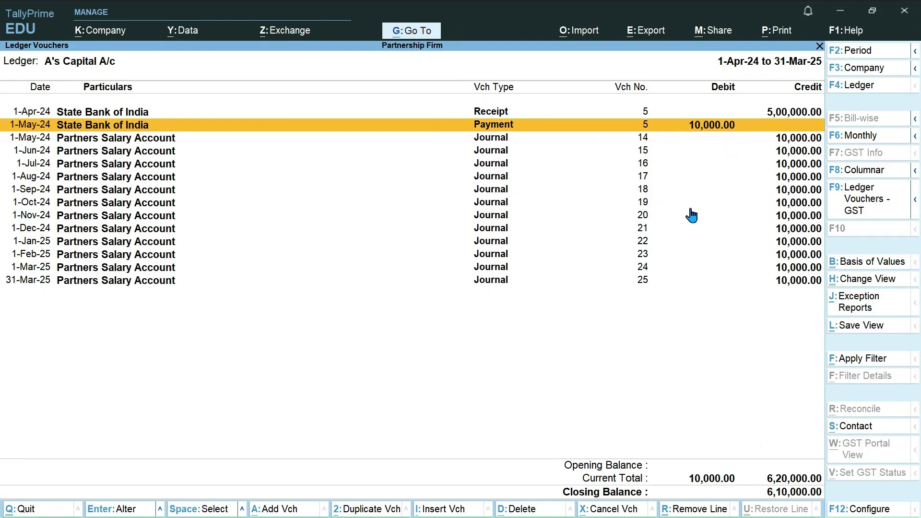
key(Down)
key(Down)
key(Down)
key(Down)
key(Down)
key(Down)
key(Down)
key(Down)
key(Down)
key(Down)
key(Down)
key(Down)
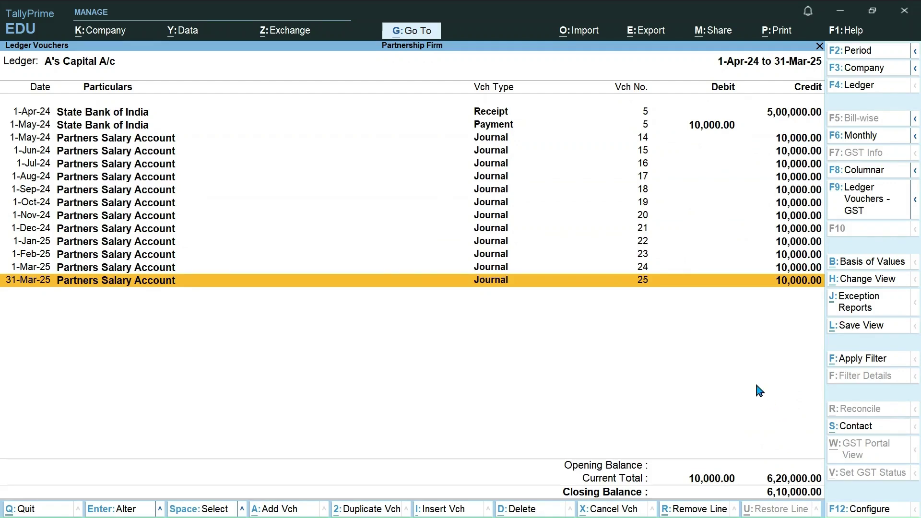
click(287, 509)
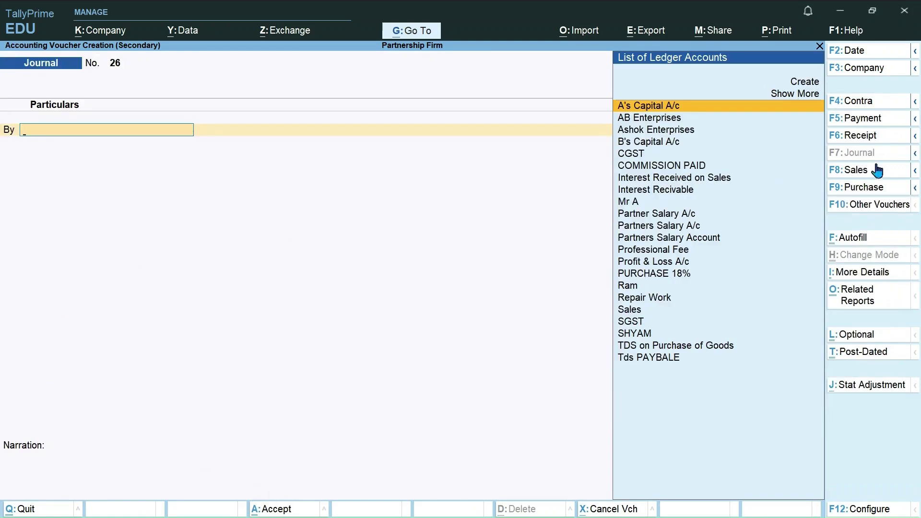
click(880, 124)
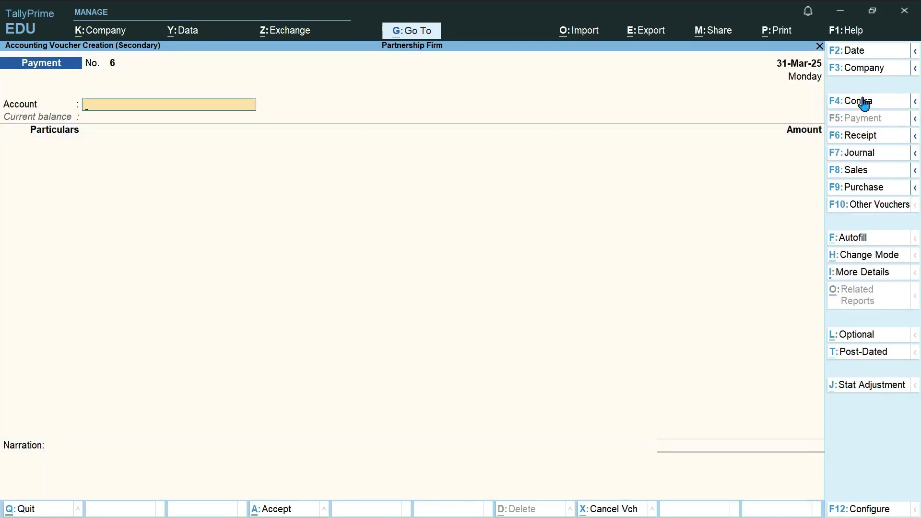
text(St)
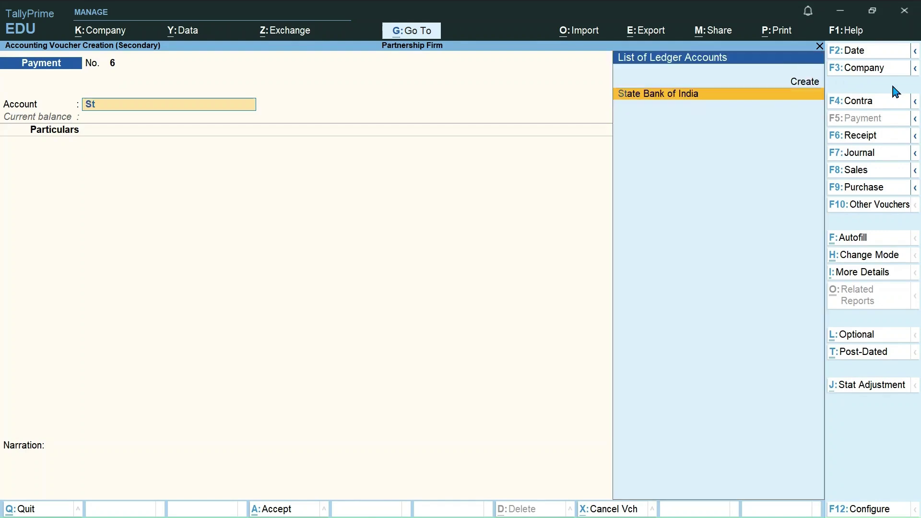
key(Return)
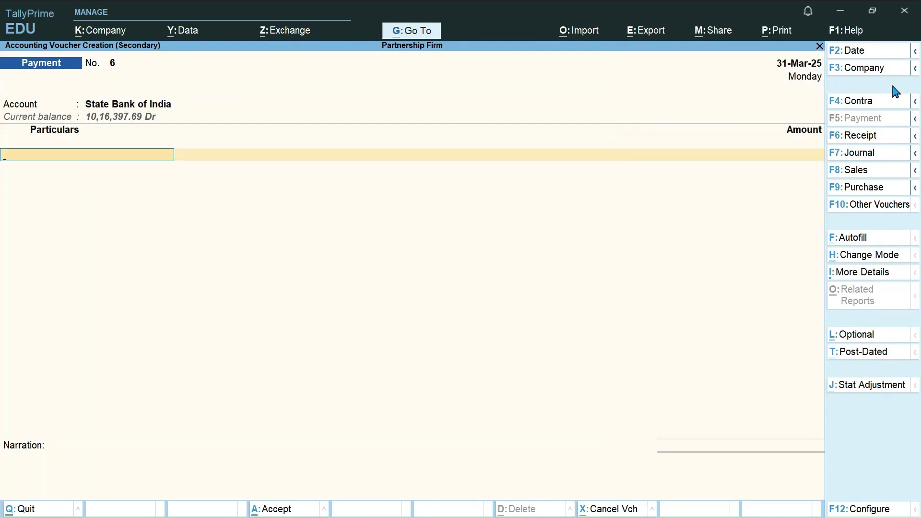
- Enter A's Capital A/c in the payment voucher with an amount of 110000
text(A)
key(Down)
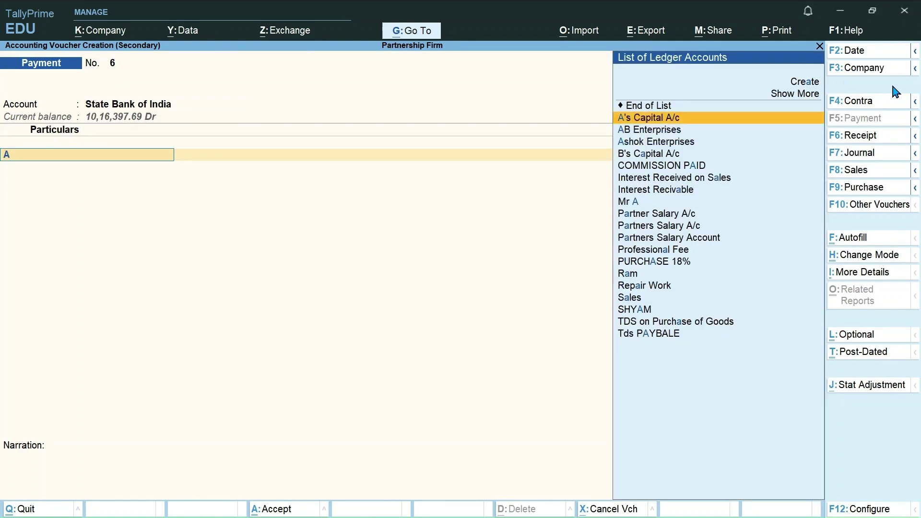
key(Return)
text(110000)
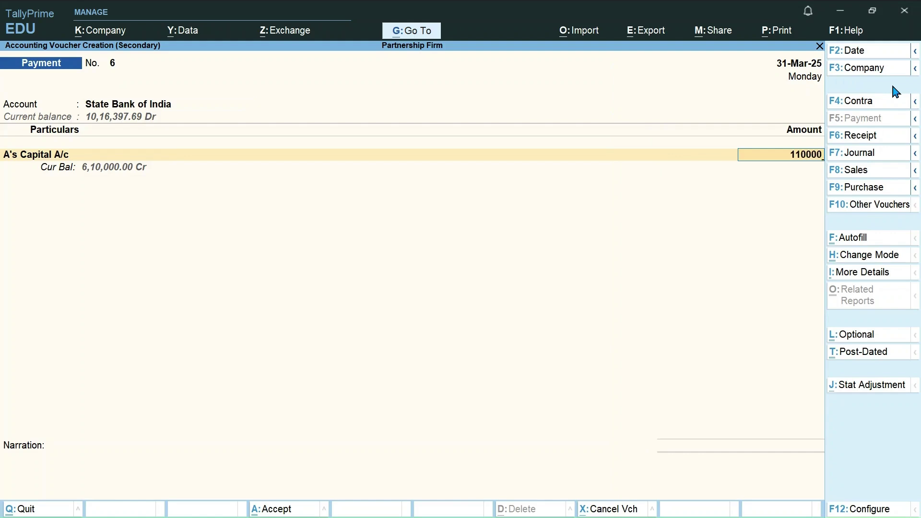
key(Return)
- Add B's Capital A/c with 55000 and save the payment voucher without a narration
text(B)
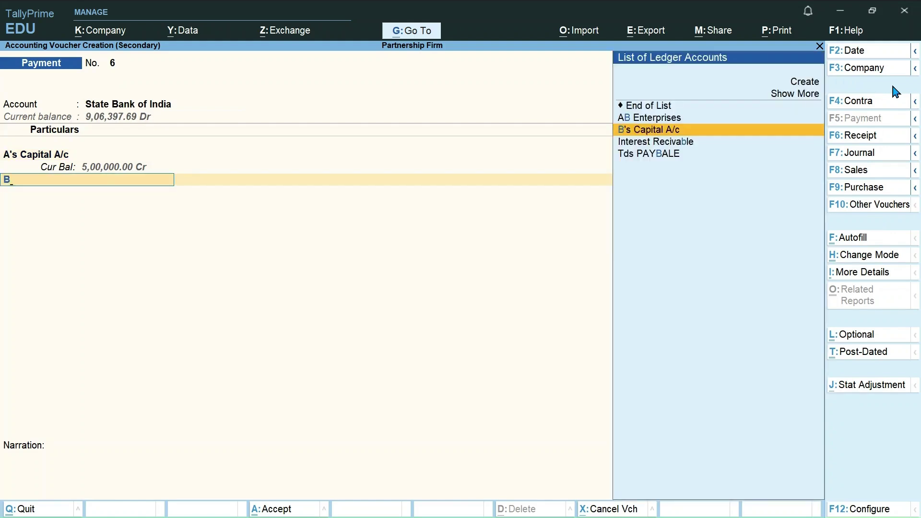
key(Return)
text(55000)
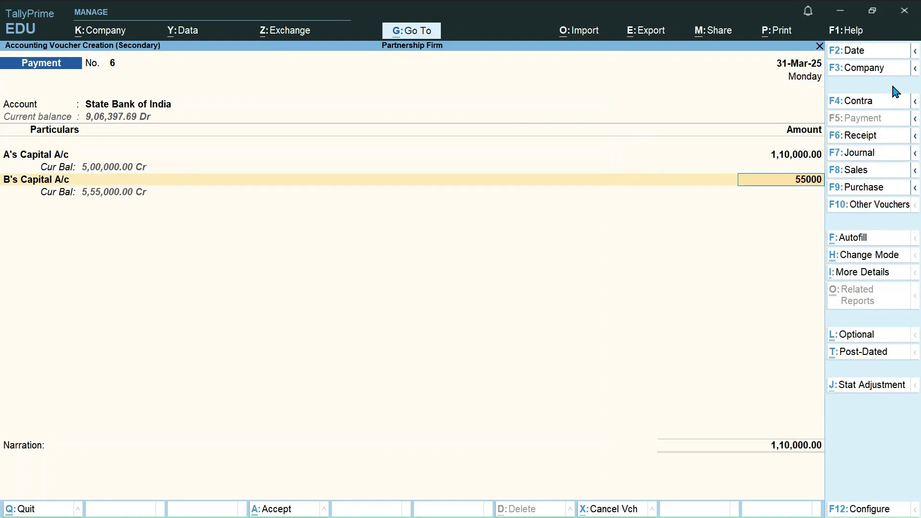
key(Return)
key(Return)
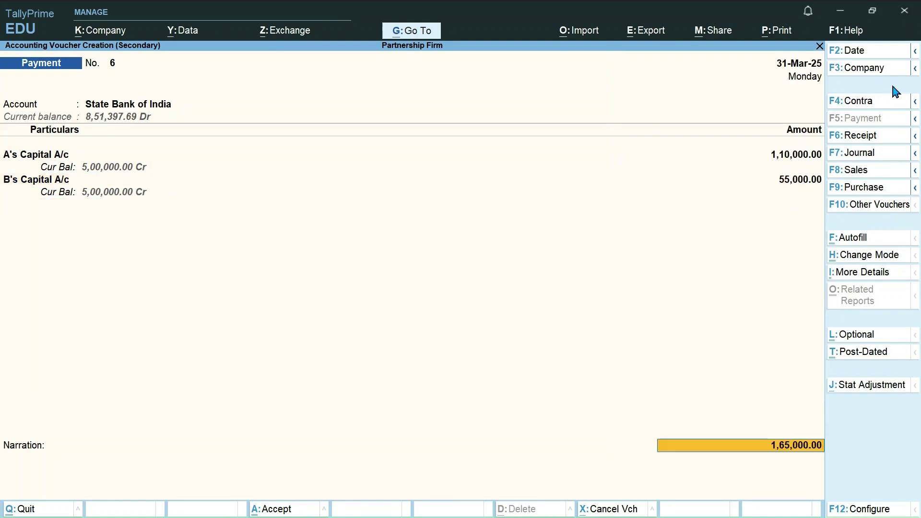
key(Return)
key(Return)
key(Return)
key(Return)
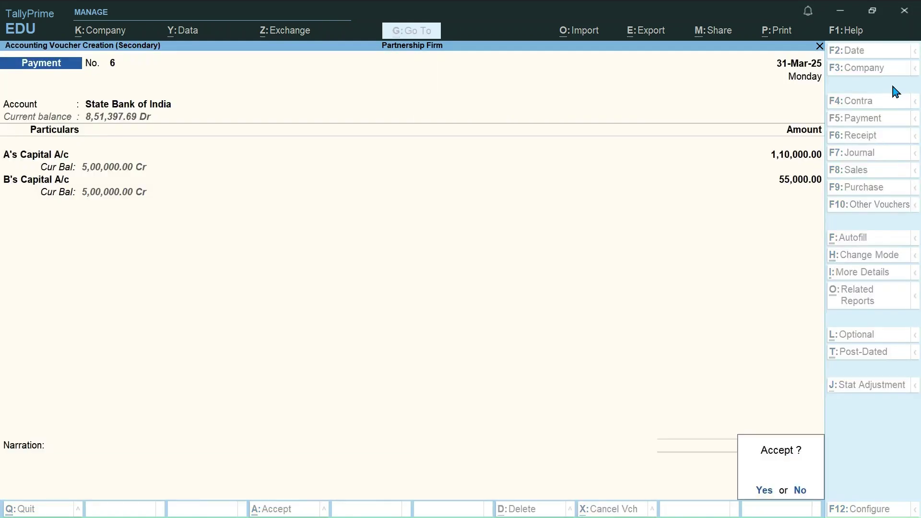
key(Return)
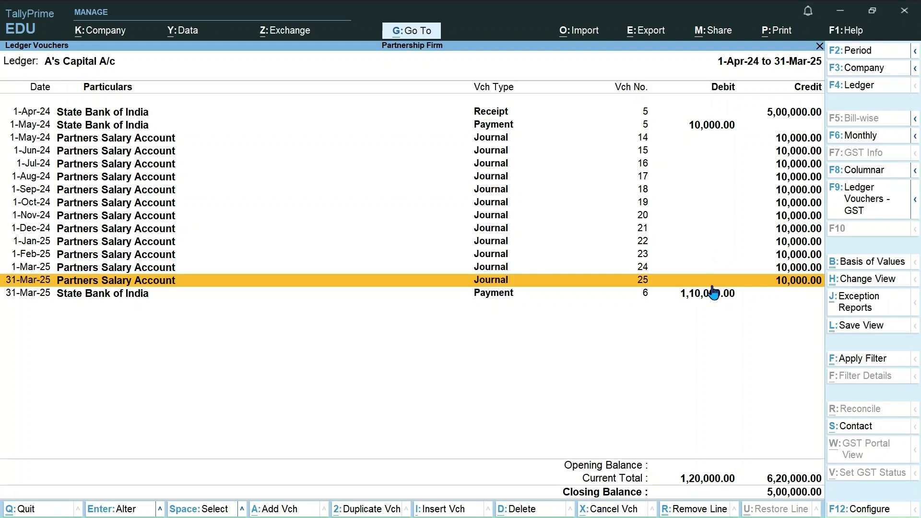
- Leave the A's Capital A/c ledger report and open the ledger report for B's Capital A/c
key(Escape)
key(Down)
key(Down)
key(Down)
key(Down)
key(Down)
key(Down)
key(Up)
key(Up)
key(Up)
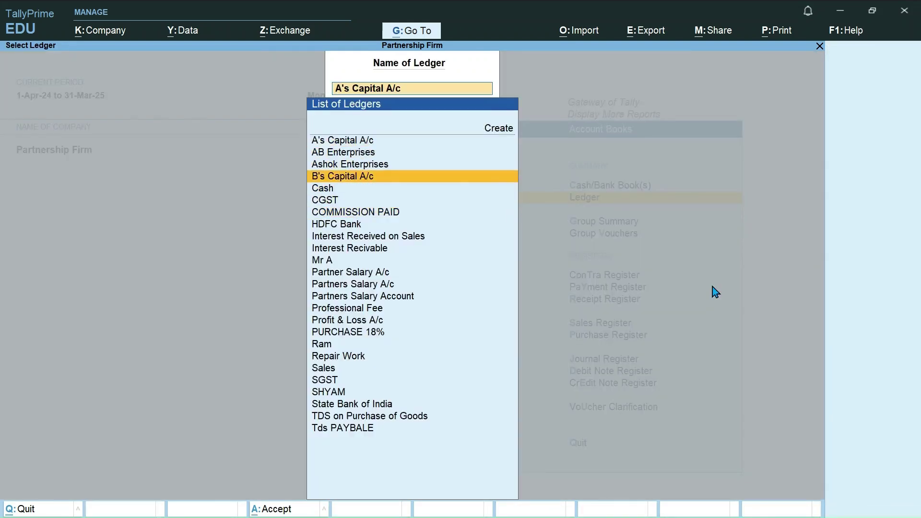
key(Return)
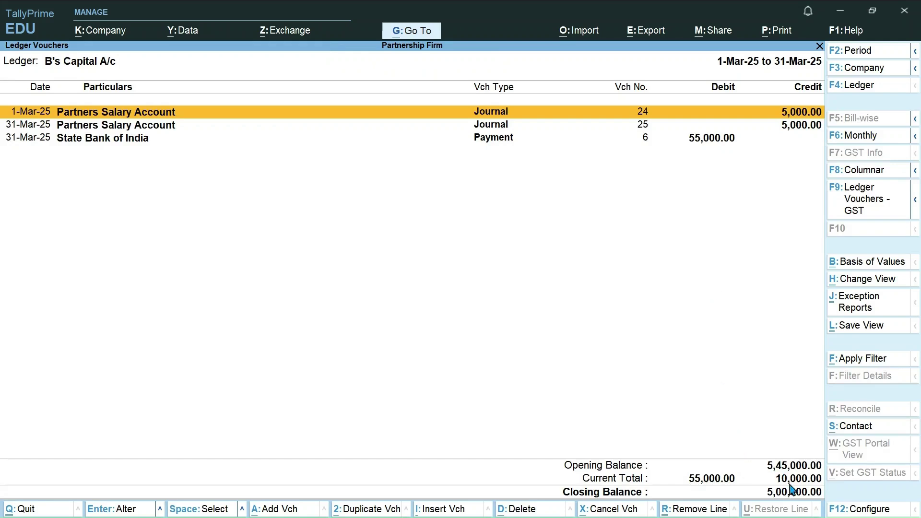
- Set the B's Capital A/c ledger report's period to run from 01-04-24 to 31-3-2025
click(848, 52)
text(01-04)
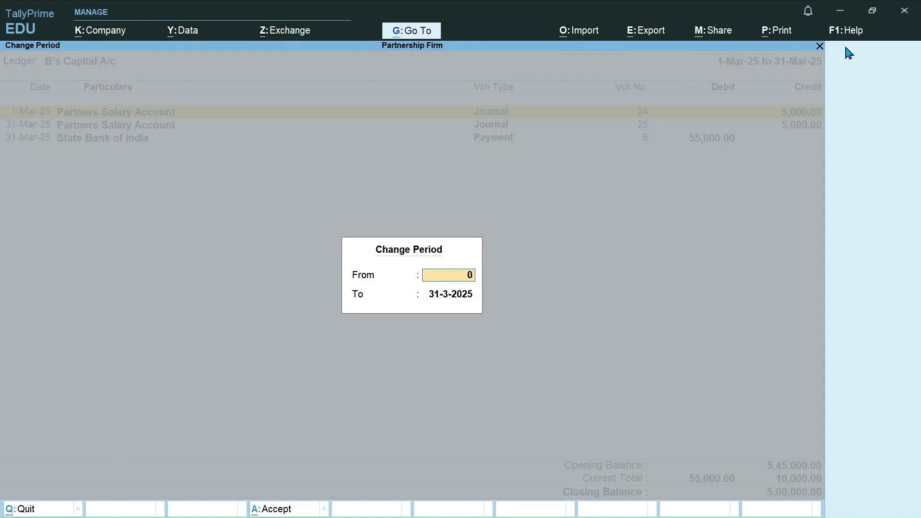
text(-24)
key(Return)
key(Return)
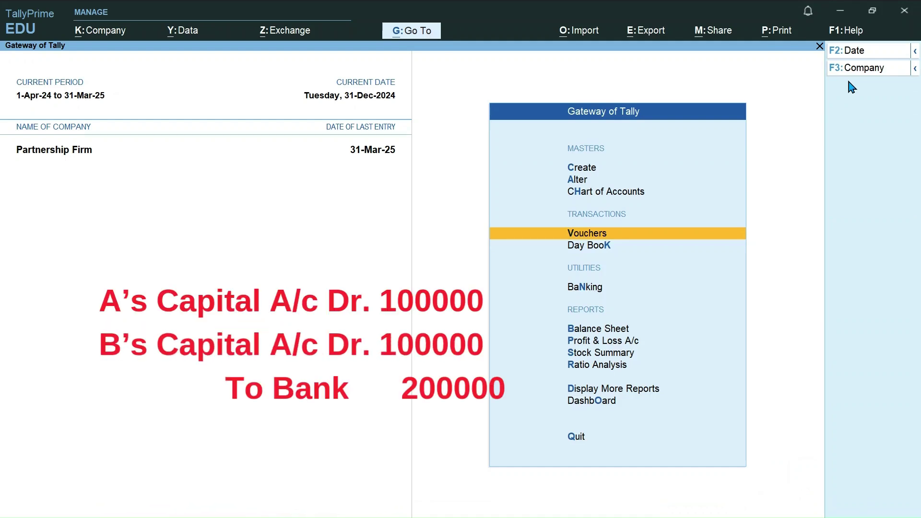
- Start a payment voucher with State Bank of India as the account and enter A's Capital A/c with 100000
key(Return)
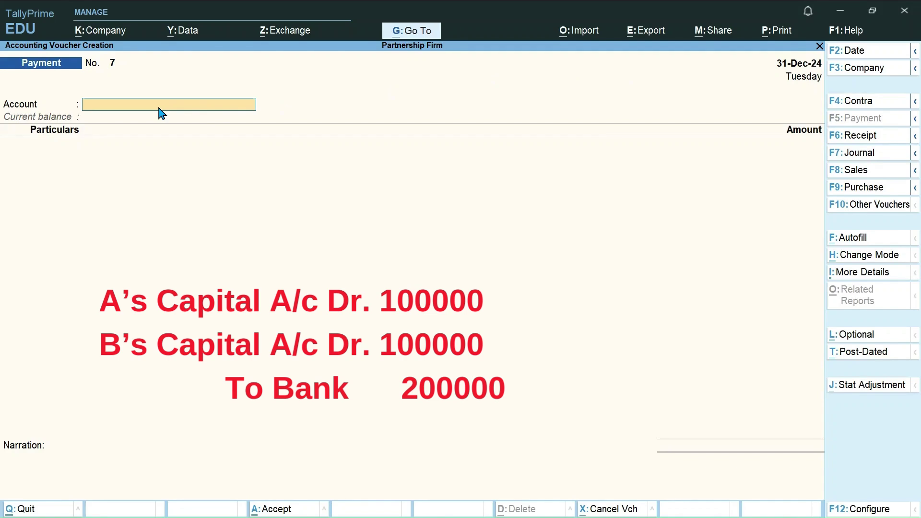
text(St)
key(Return)
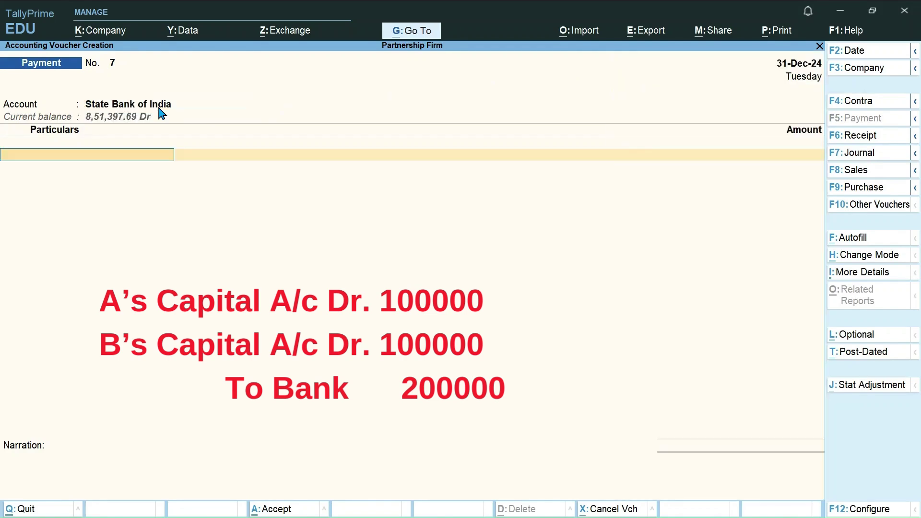
text(A)
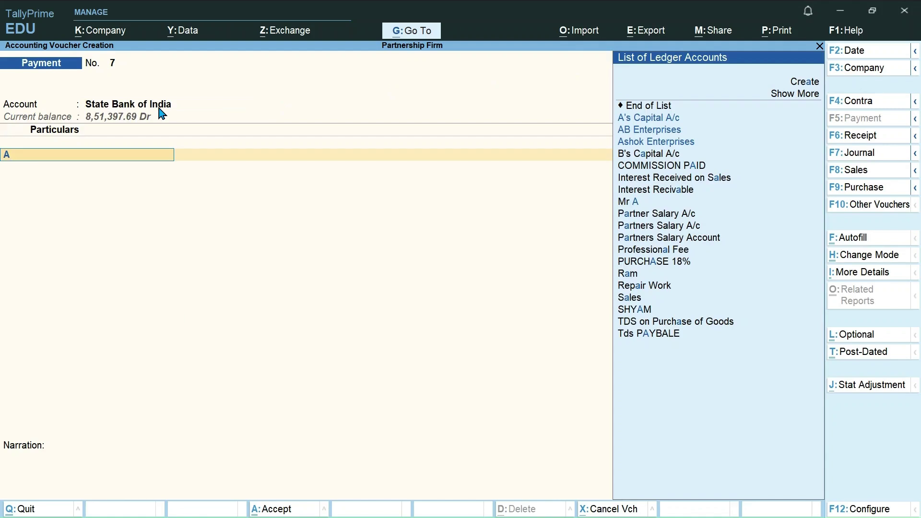
key(Return)
text(100000)
key(Return)
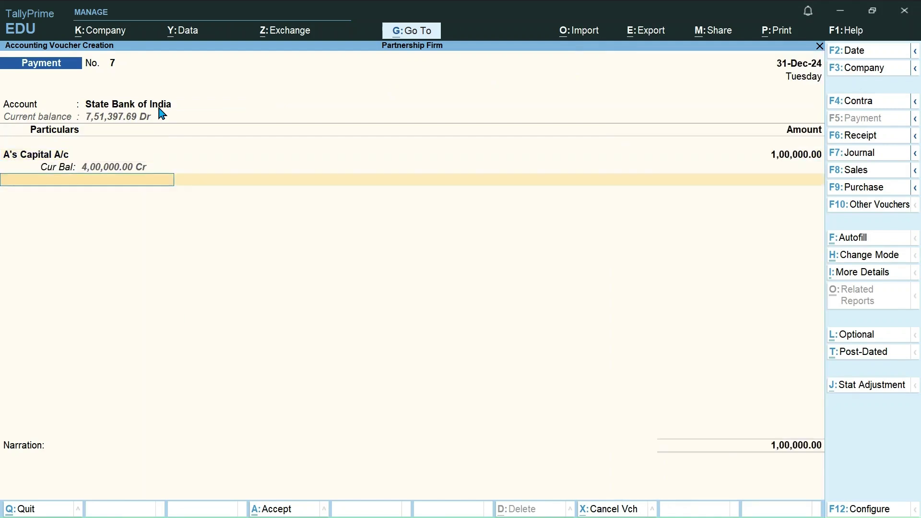
- Add B's Capital A/c to the payment voucher with an amount of 100000
text(B)
key(Return)
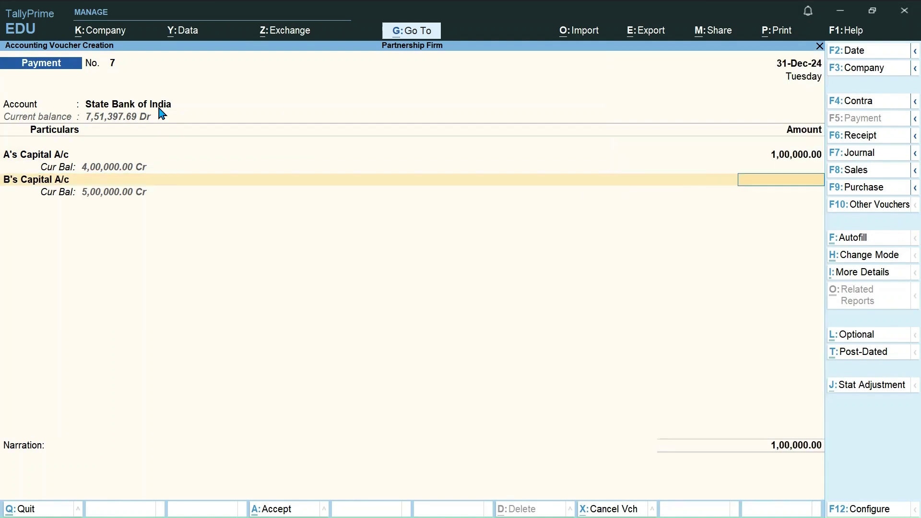
text(100000)
key(Return)
key(Return)
key(Return)
key(Return)
key(Return)
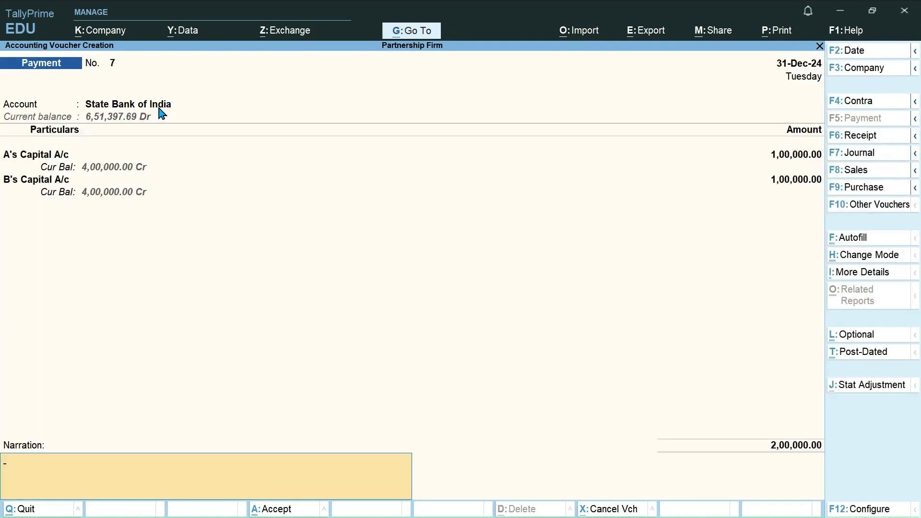
- Enter the narration "Drawing" and save the payment voucher
text(Drawing)
key(Return)
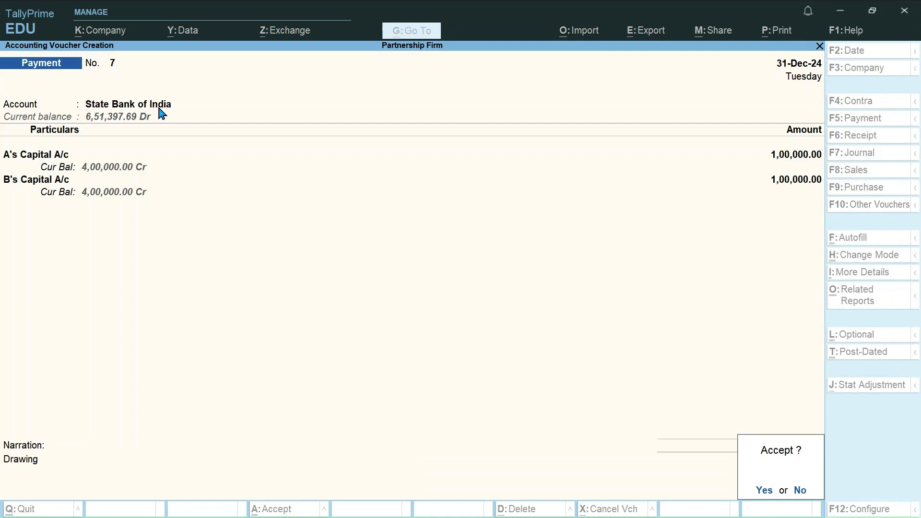
key(Return)
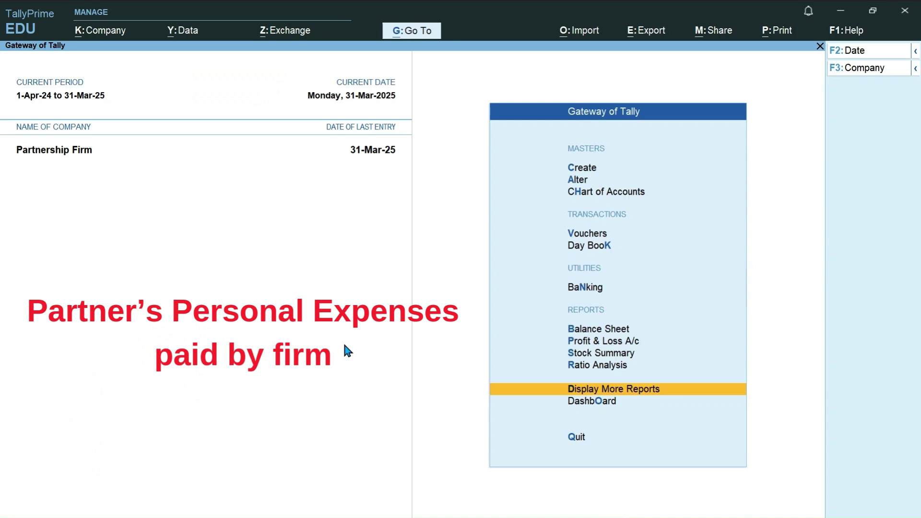
- Open the Profit & Loss A/c and drill down into the Indirect Expenses group
key(Up)
key(Up)
key(Up)
key(Return)
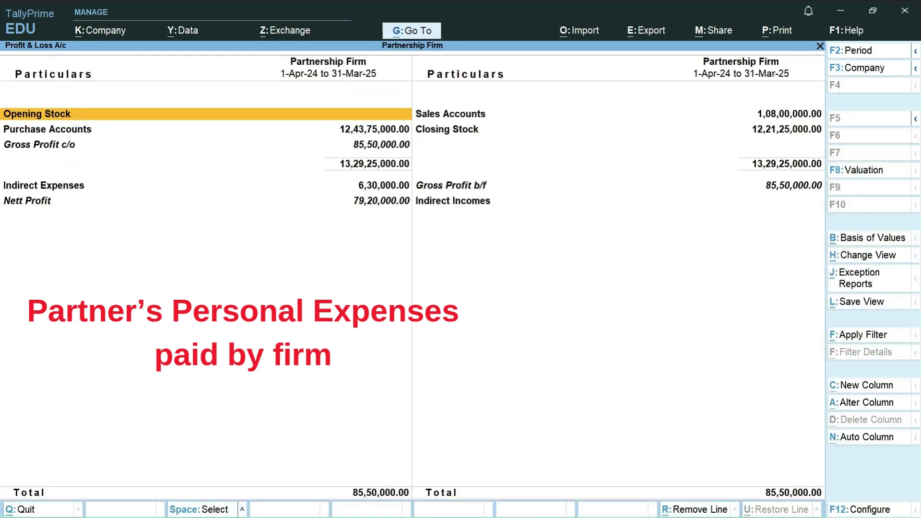
key(Down)
key(Down)
key(Down)
key(Up)
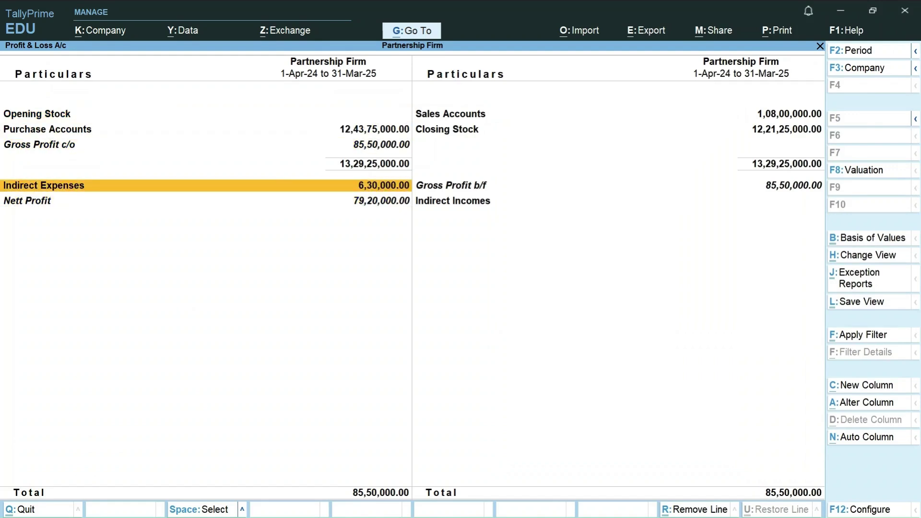
key(Return)
- Review the ledgers under Indirect Expenses and open the monthly summary of the LIC ledger
key(Down)
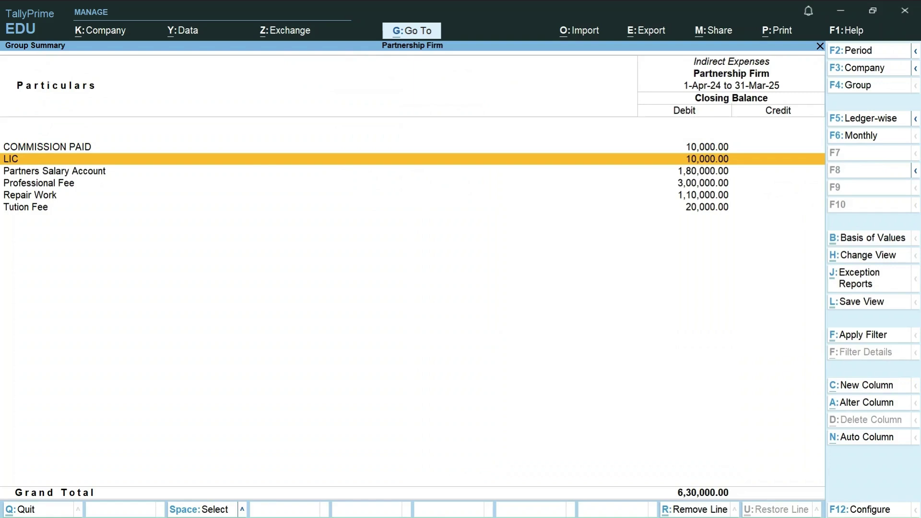
key(Down)
key(Down)
key(Down)
key(Down)
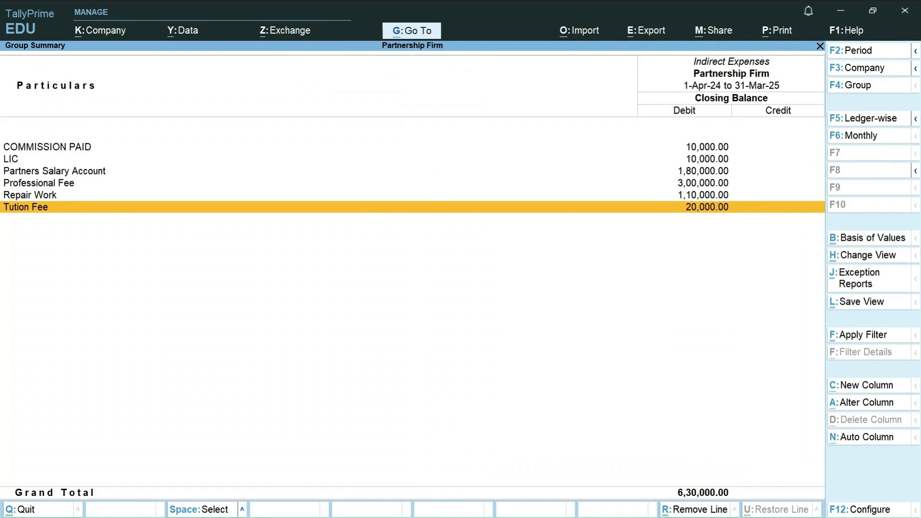
key(Up)
key(Up)
key(Up)
key(Up)
key(Return)
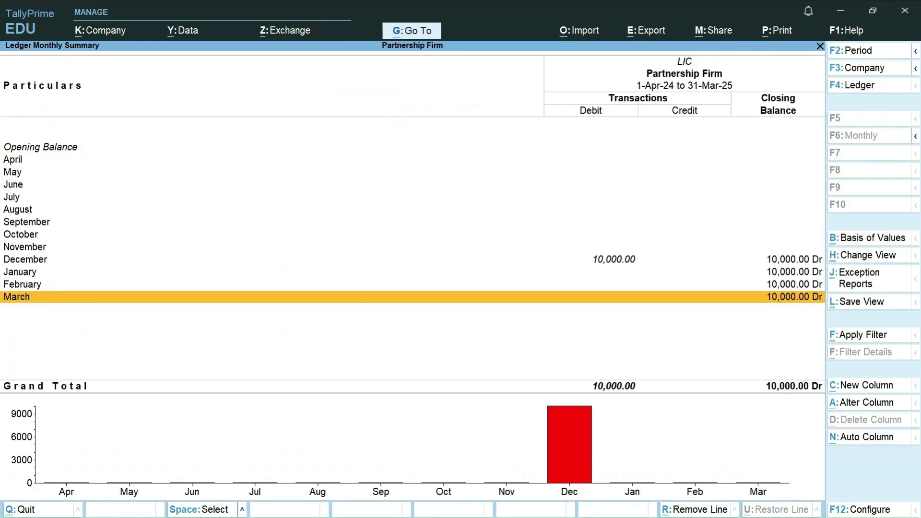
- Drill down into December's LIC transactions and open the State Bank of India payment voucher
key(Up)
key(Up)
key(Up)
key(Return)
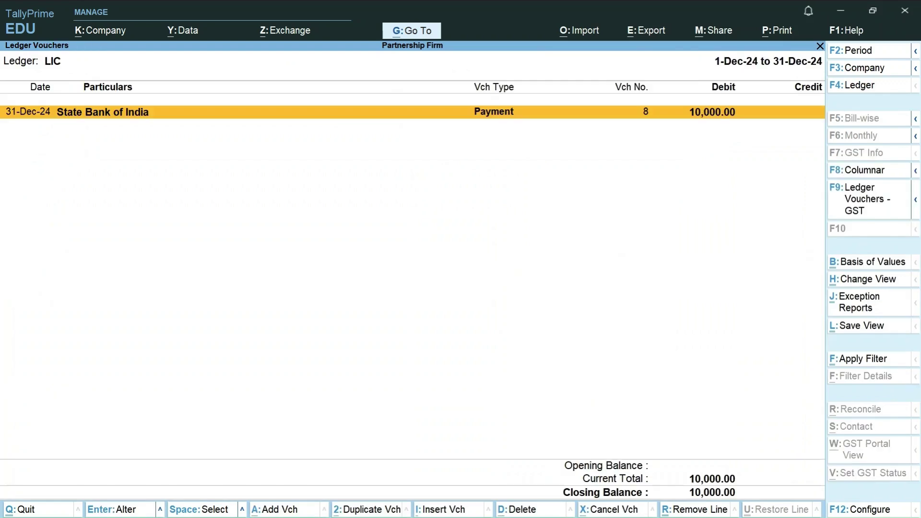
key(Return)
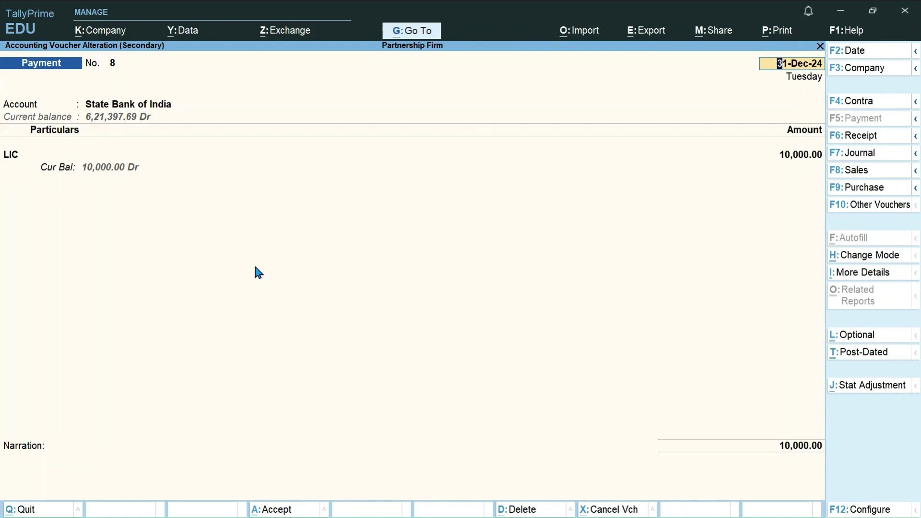
- Check the LIC ledger's master details from within the payment voucher, and leave the voucher unchanged
key(Return)
key(Return)
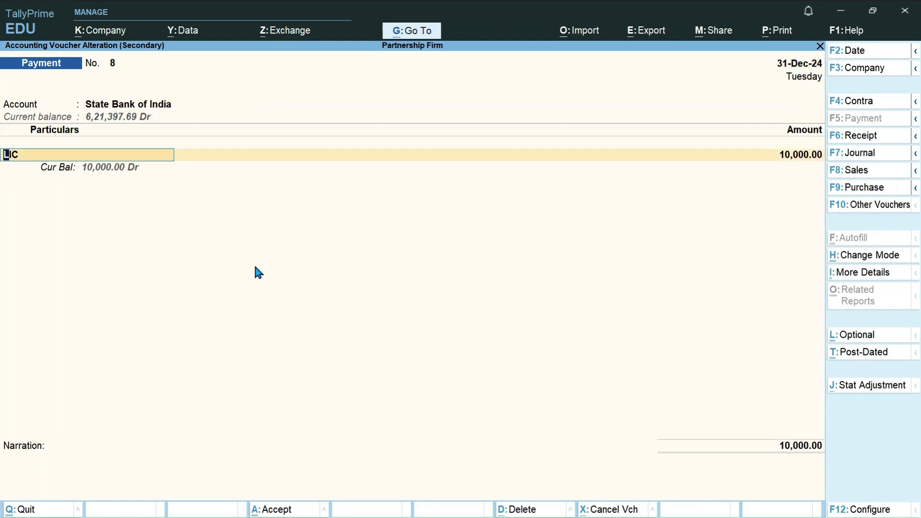
key(ctrl+Return)
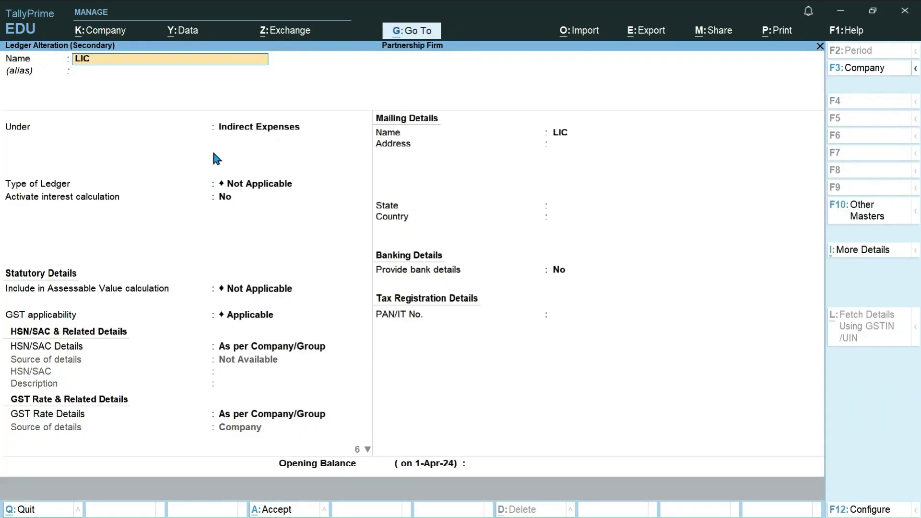
key(ctrl)
key(ctrl+a)
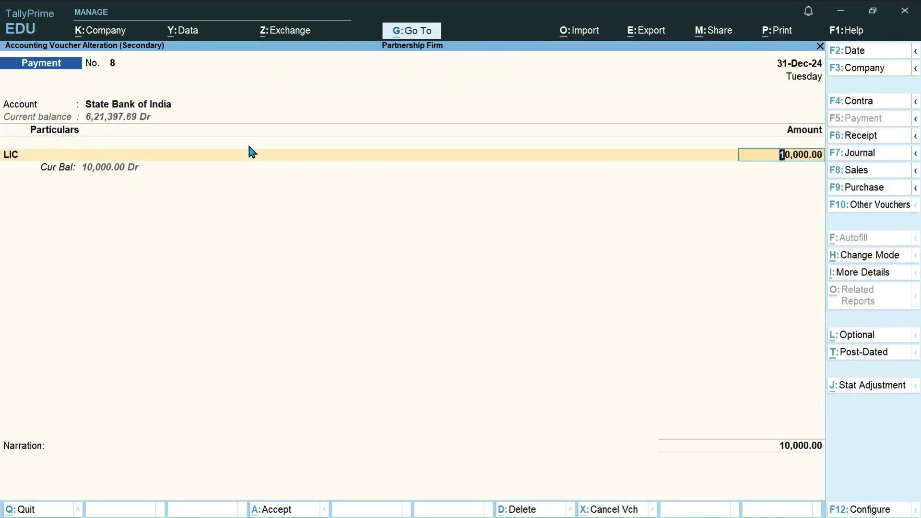
key(ctrl)
key(ctrl+q)
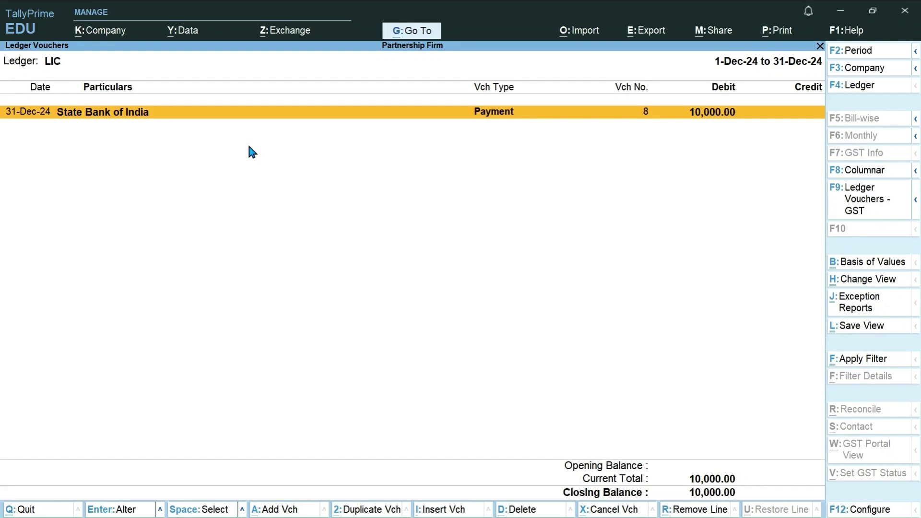
- Add a journal voucher from the LIC ledger report and debit A's Capital A/c with 10000
click(283, 513)
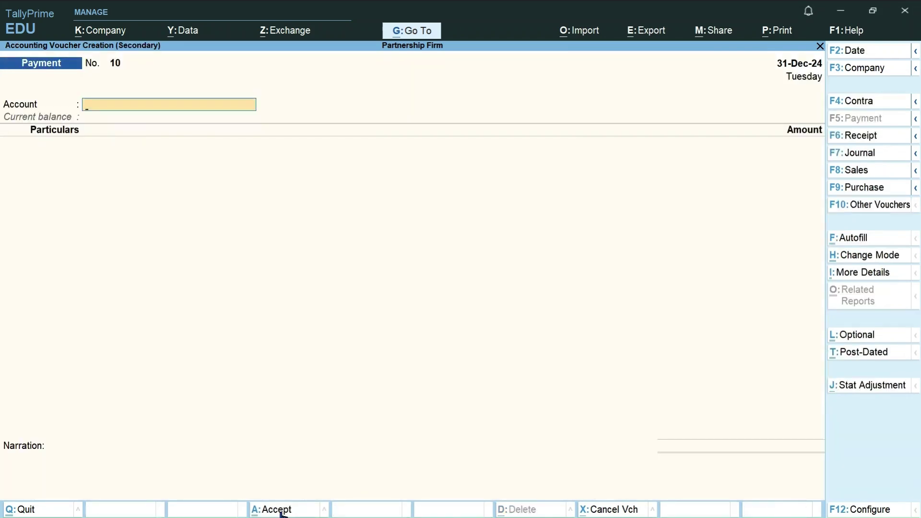
click(873, 156)
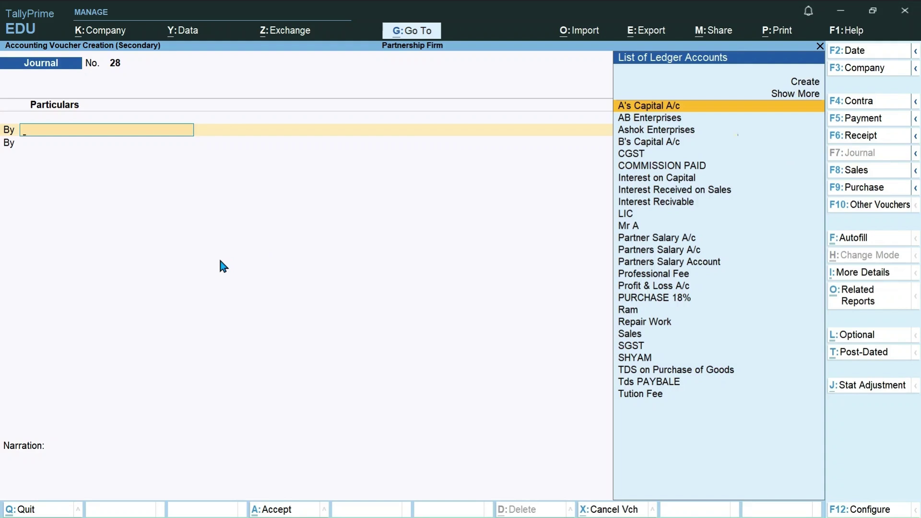
key(Return)
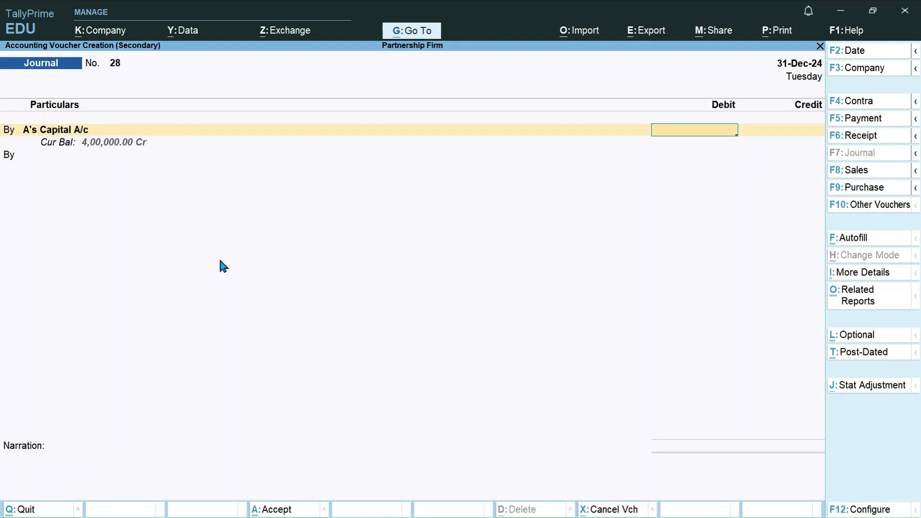
text(10000)
key(Return)
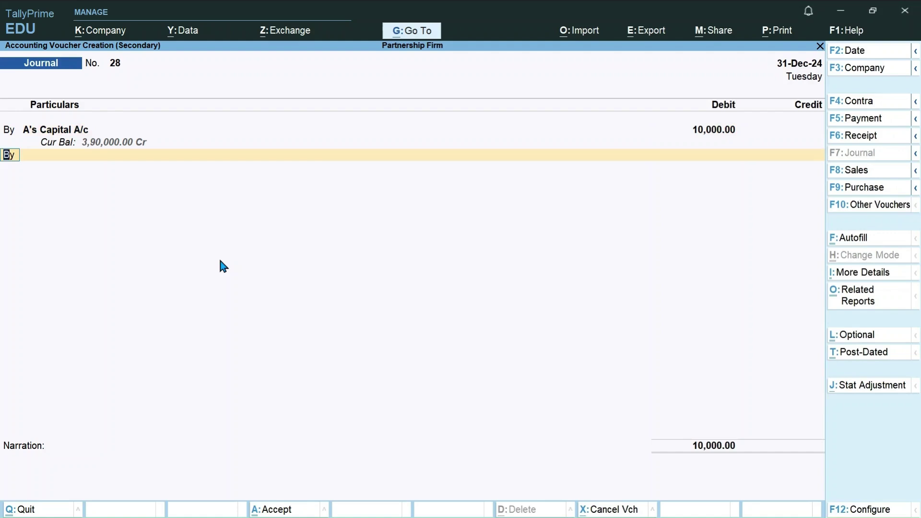
- Credit LIC with 10,000 in the journal voucher and save it without a narration
text(a)
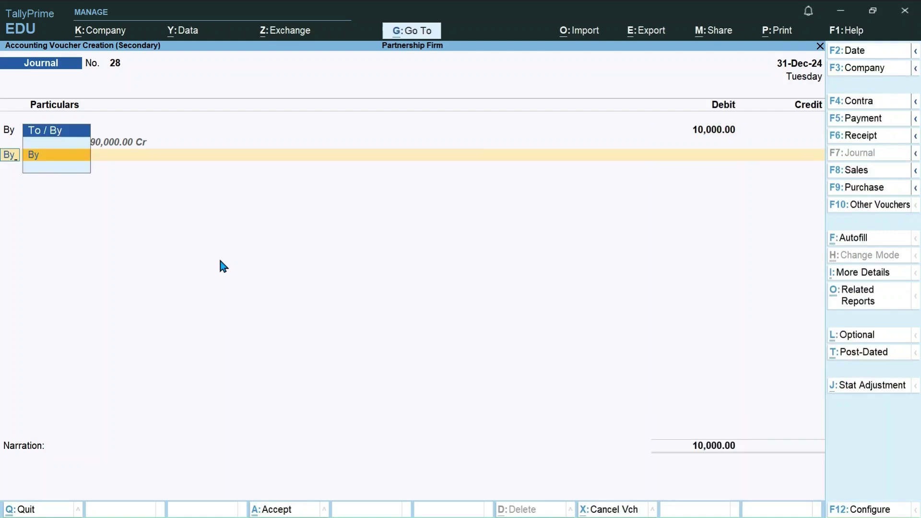
key(BackSpace)
key(BackSpace)
text(t)
key(Return)
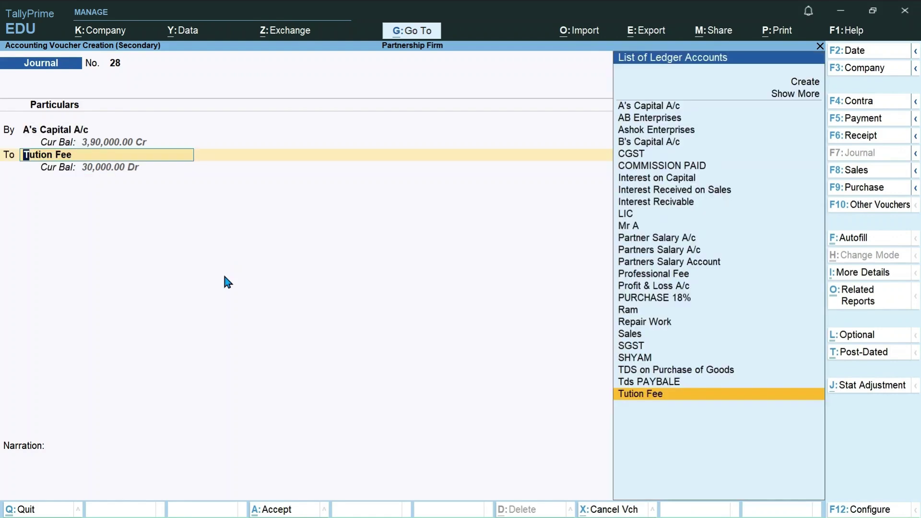
text(Li)
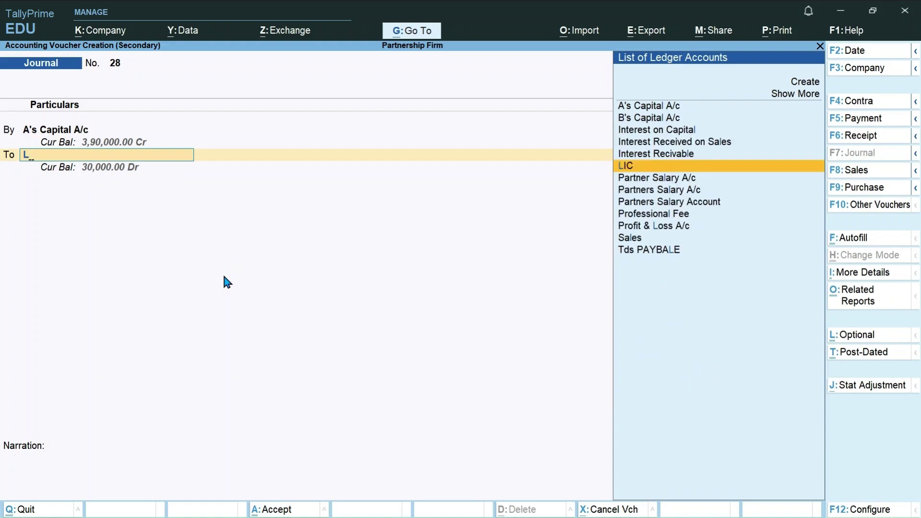
key(Return)
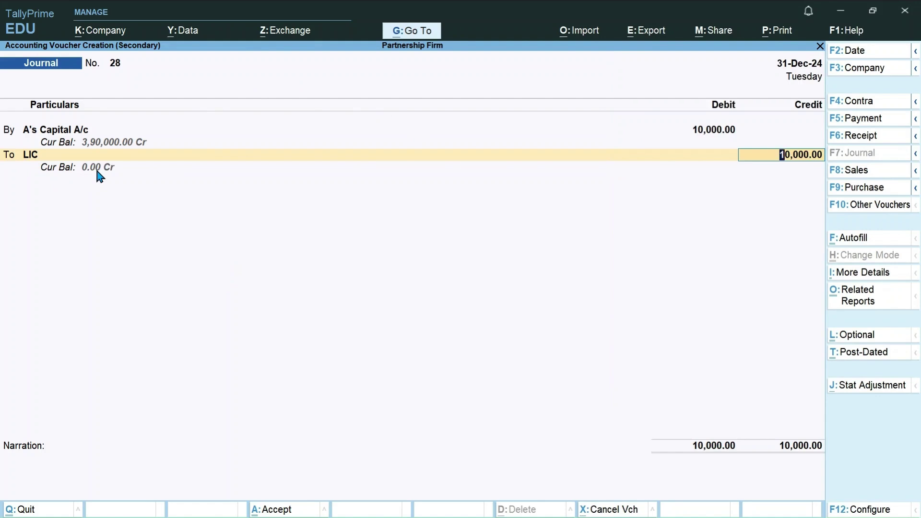
key(Return)
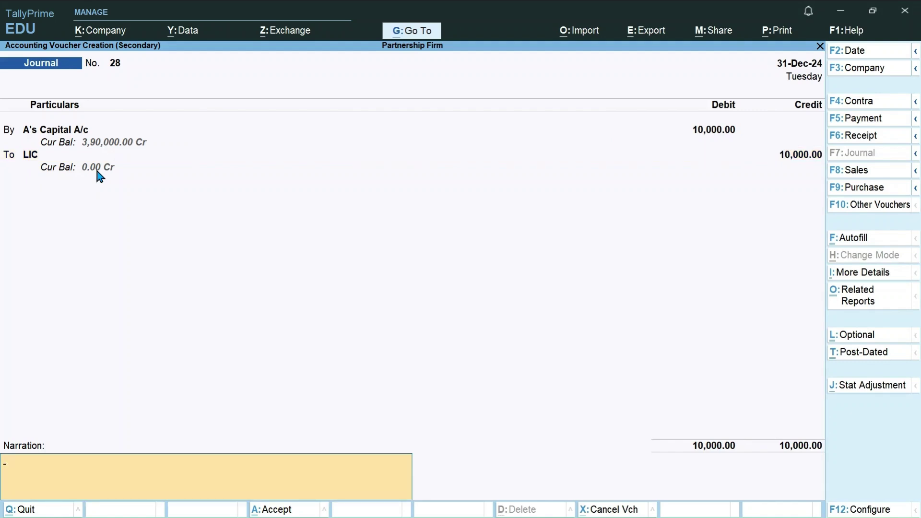
key(Return)
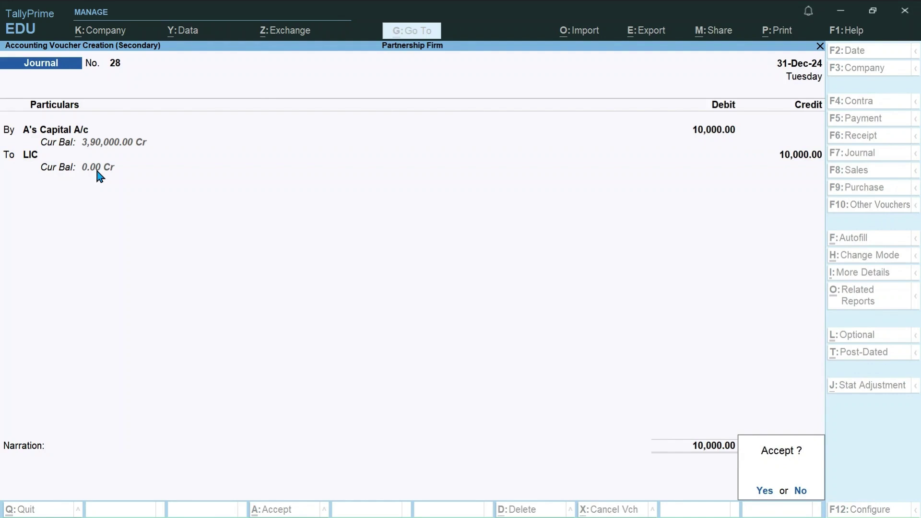
key(Return)
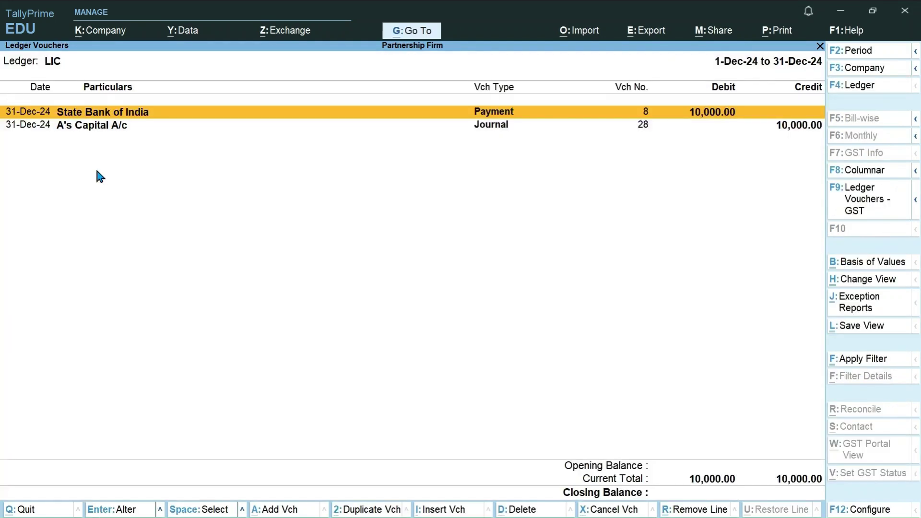
- Return from the LIC ledger to the Indirect Expenses summary and open the monthly summary of Tution Fee
key(ctrl)
key(Escape)
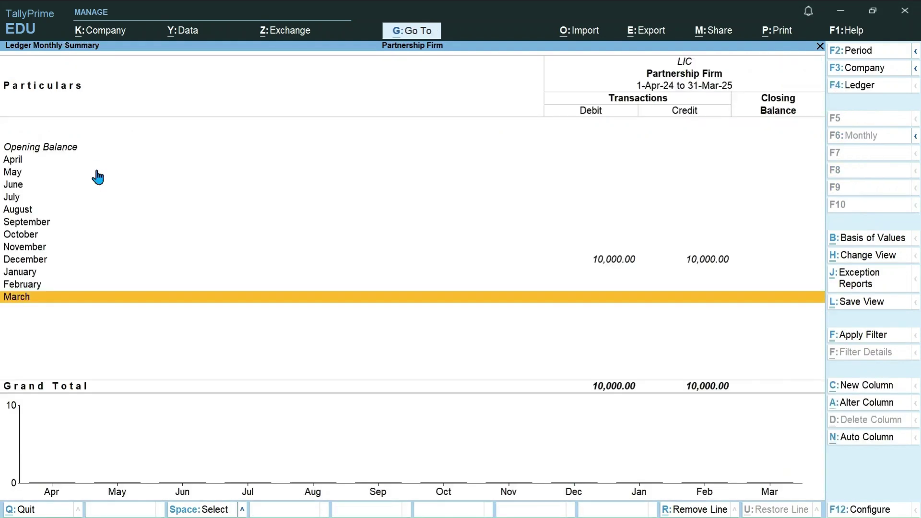
key(Escape)
key(Down)
key(Down)
key(Down)
key(Down)
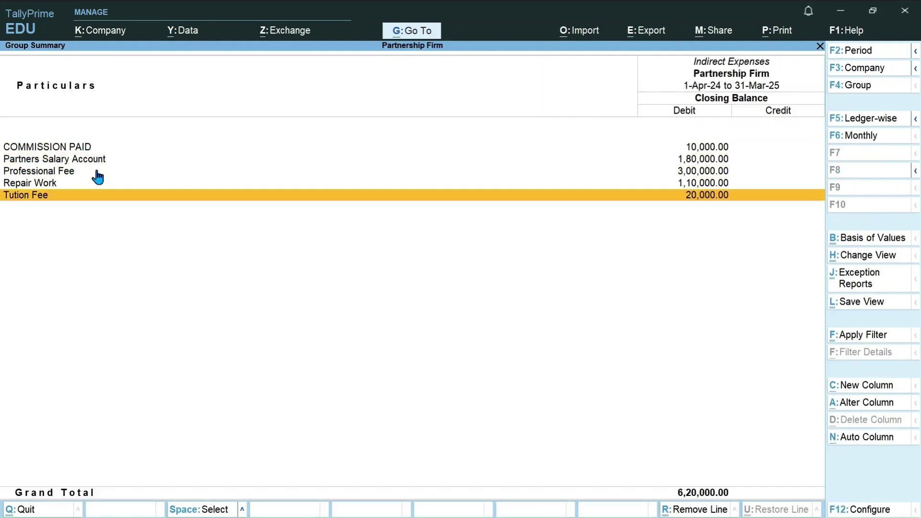
key(Return)
- Drill down into December's Tution Fee transactions and open the State Bank of India payment voucher
key(Up)
key(Up)
key(Up)
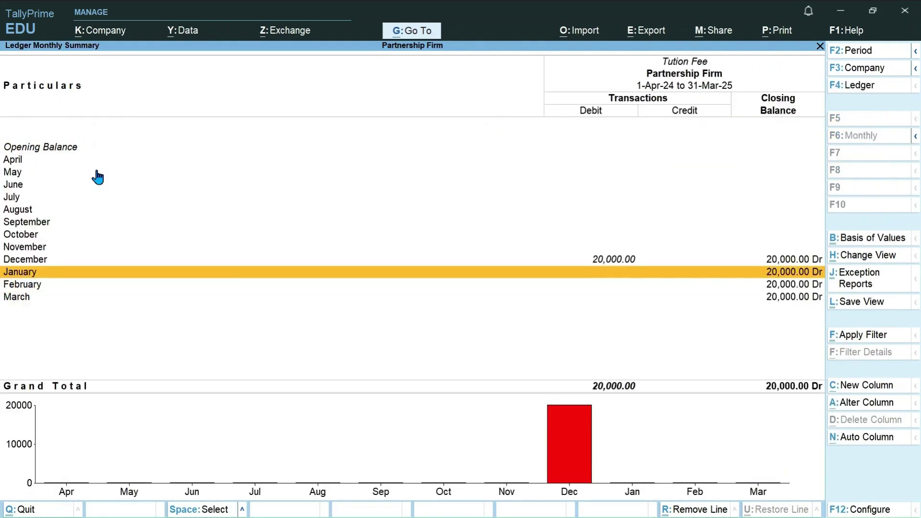
key(Return)
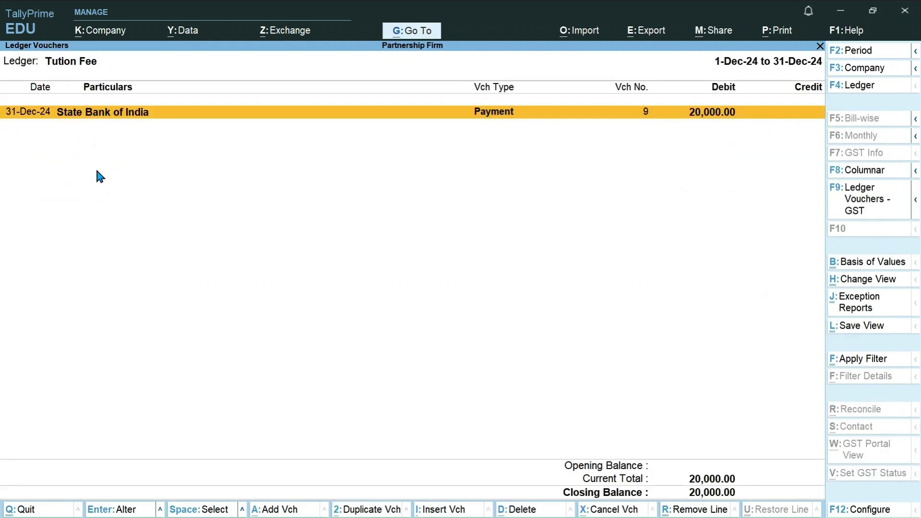
key(Return)
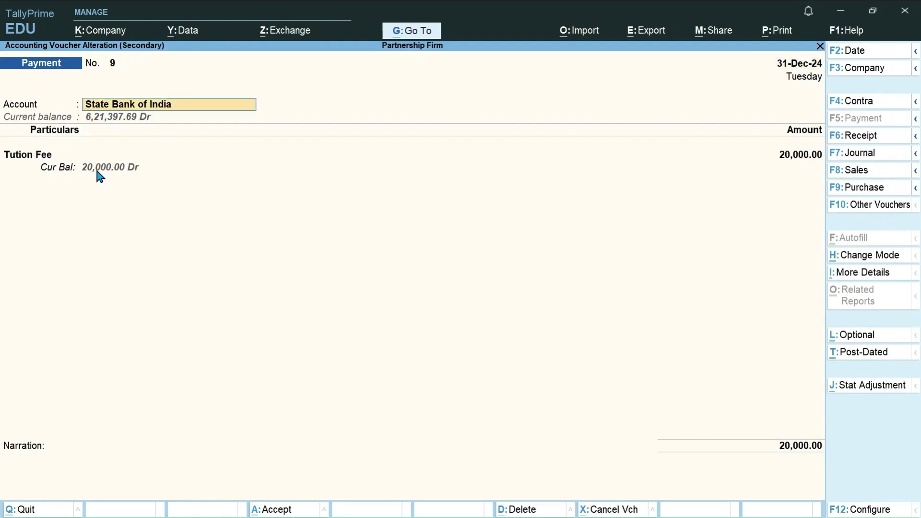
- Check the Tution Fee ledger's master details from within the payment voucher, and leave the voucher unchanged
key(Return)
key(Return)
key(ctrl+Return)
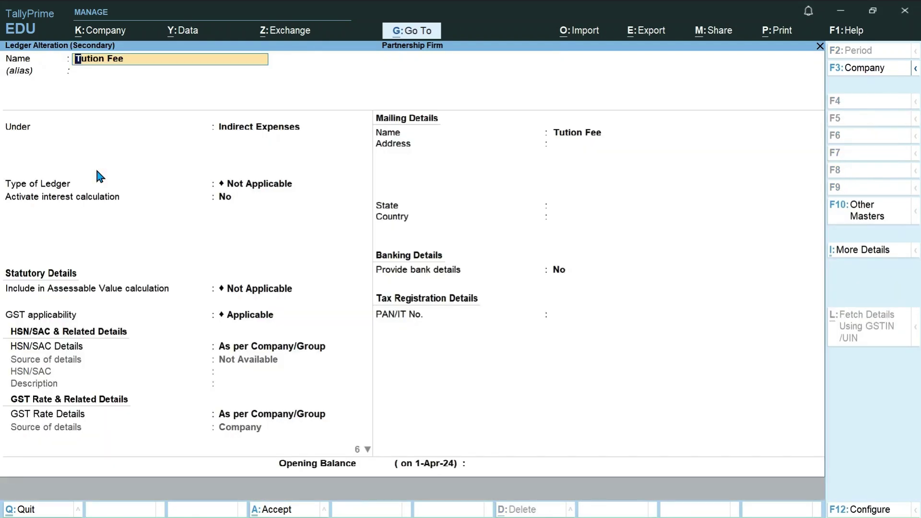
key(ctrl+a)
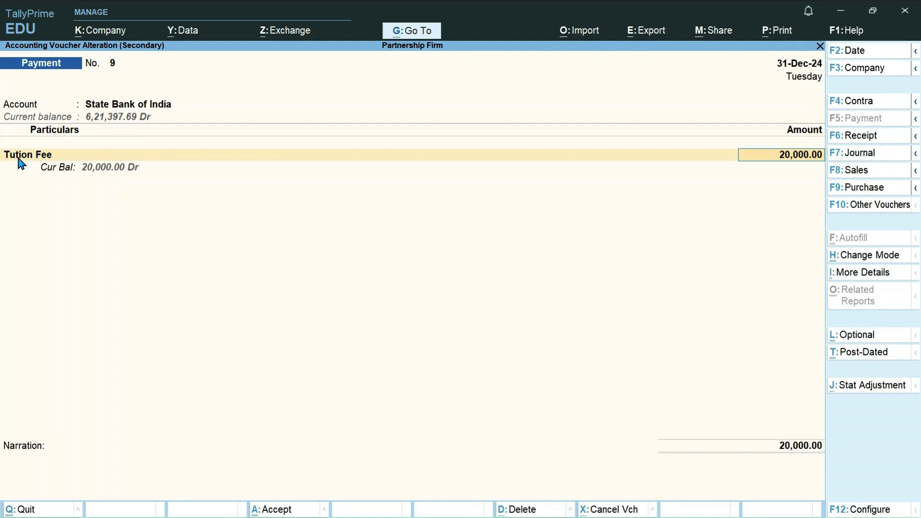
key(Escape)
key(Escape)
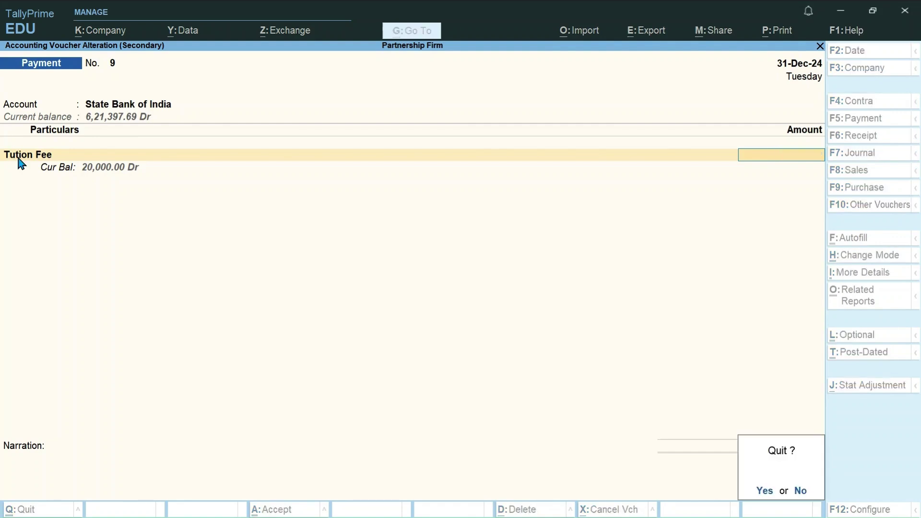
key(y)
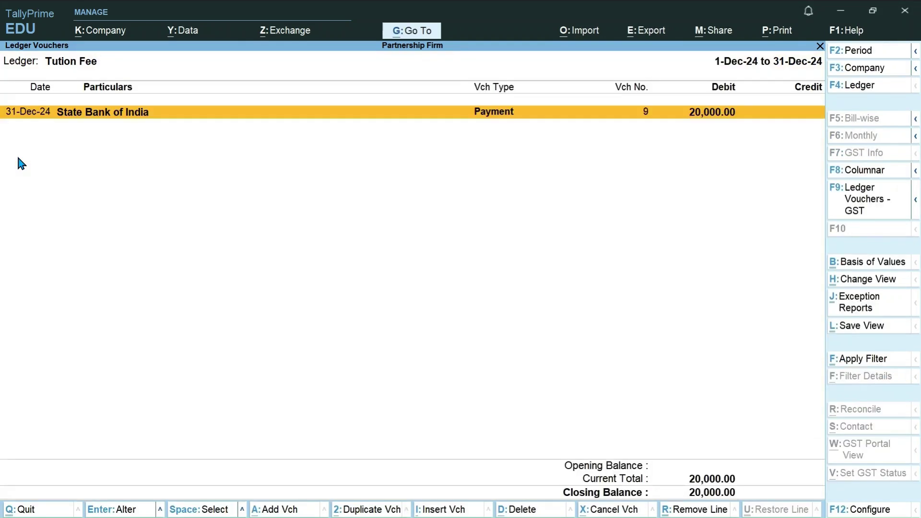
- Add a journal voucher from the Tution Fee ledger report and debit B's Capital A/c with 20000
click(278, 509)
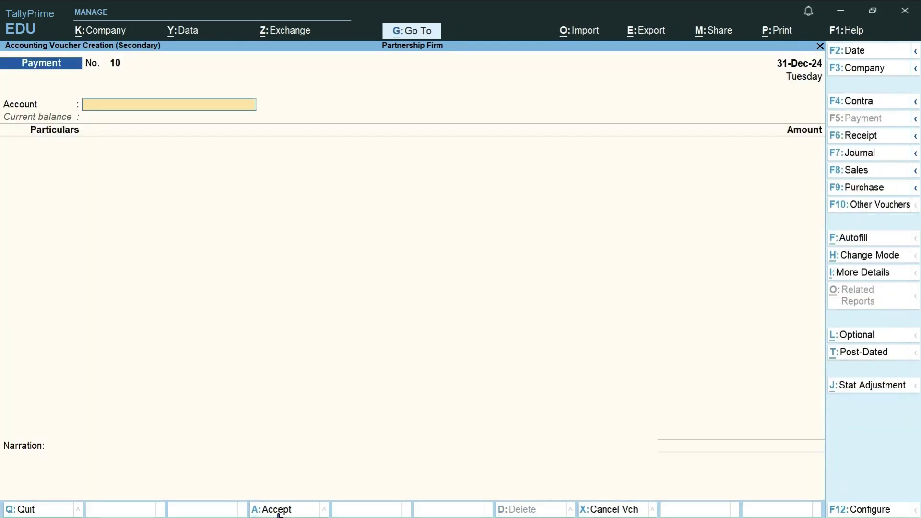
click(880, 154)
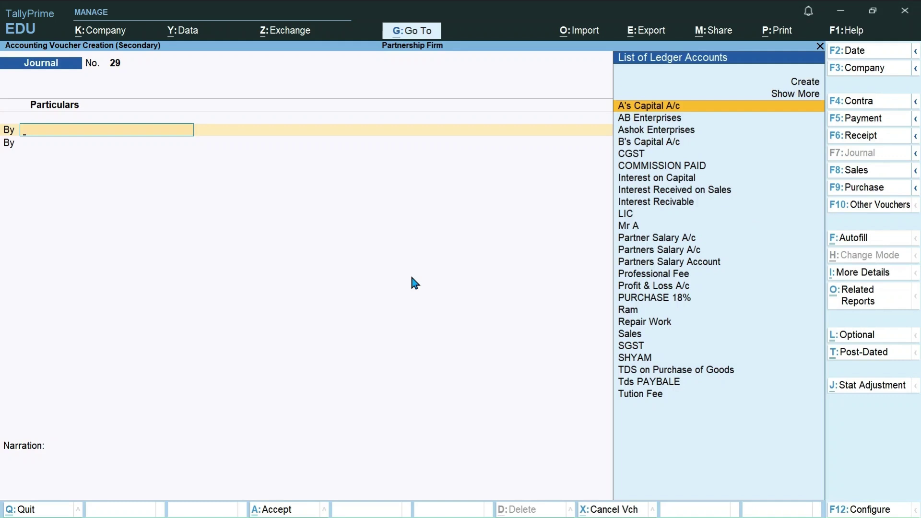
text(B)
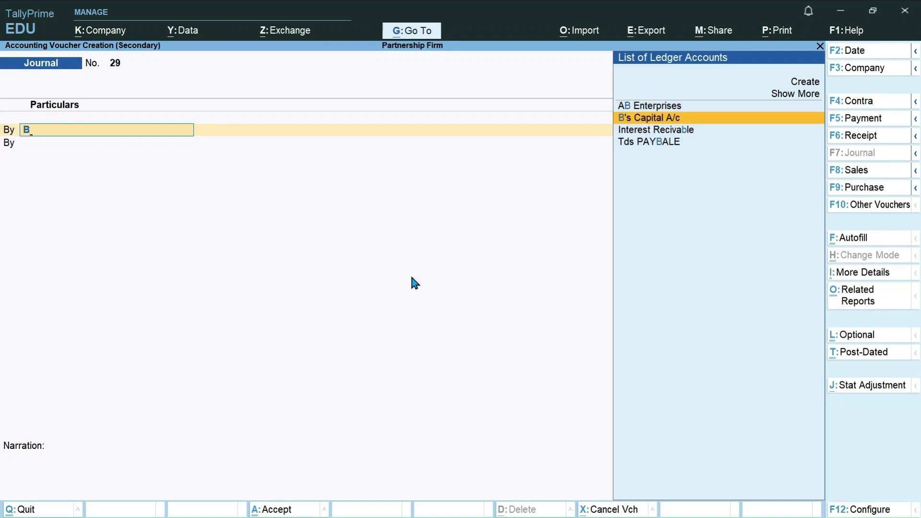
key(Return)
text(20000)
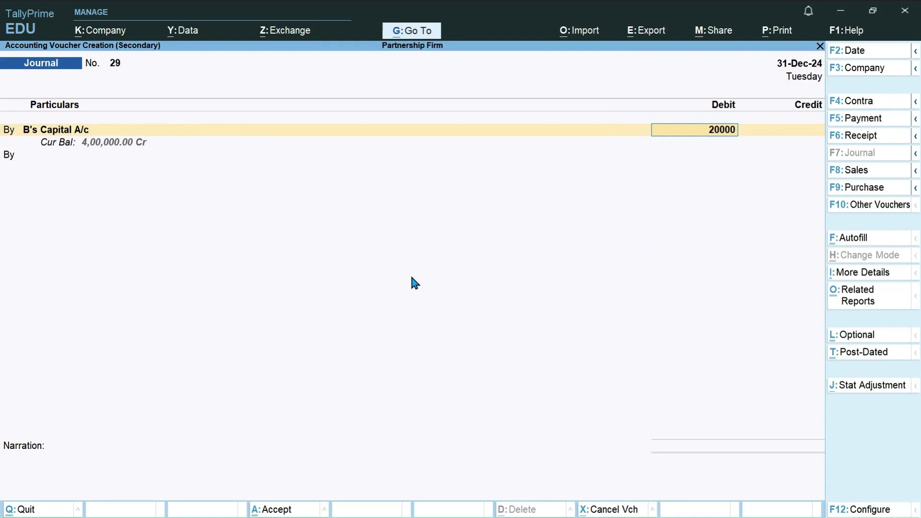
key(Return)
- Credit Tution Fee with 20,000 in the journal voucher and save it without a narration
text(to)
key(Return)
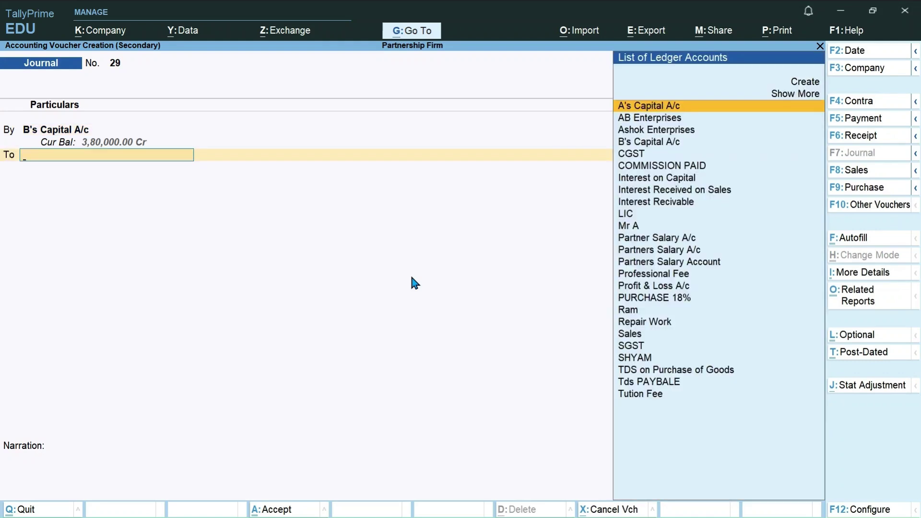
text(Tut)
key(Return)
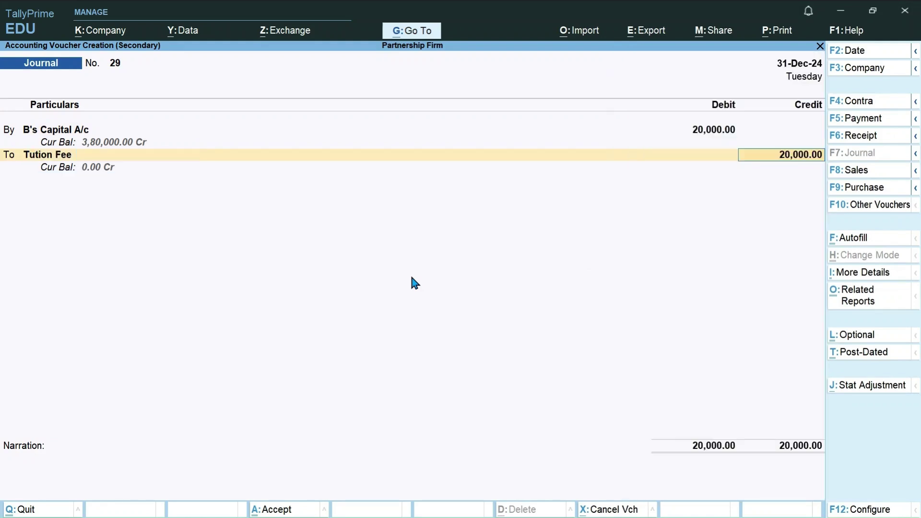
key(Return)
key(Return)
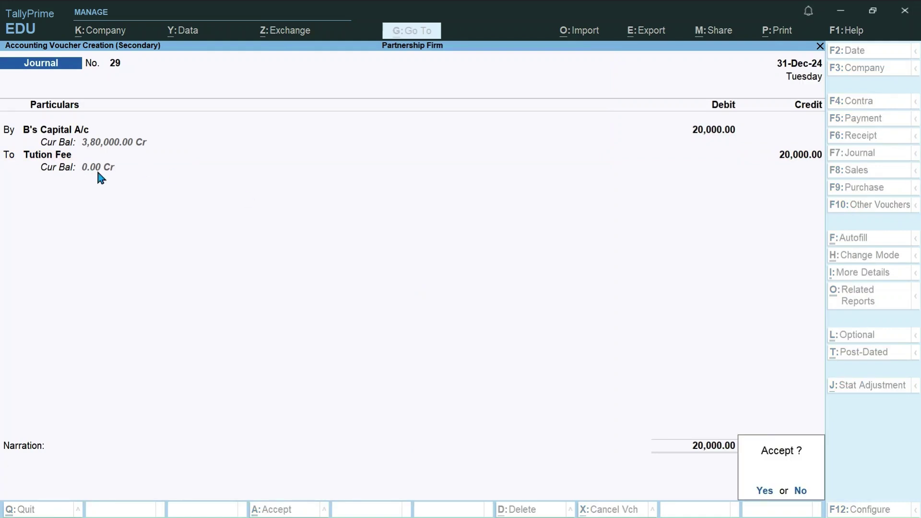
key(Return)
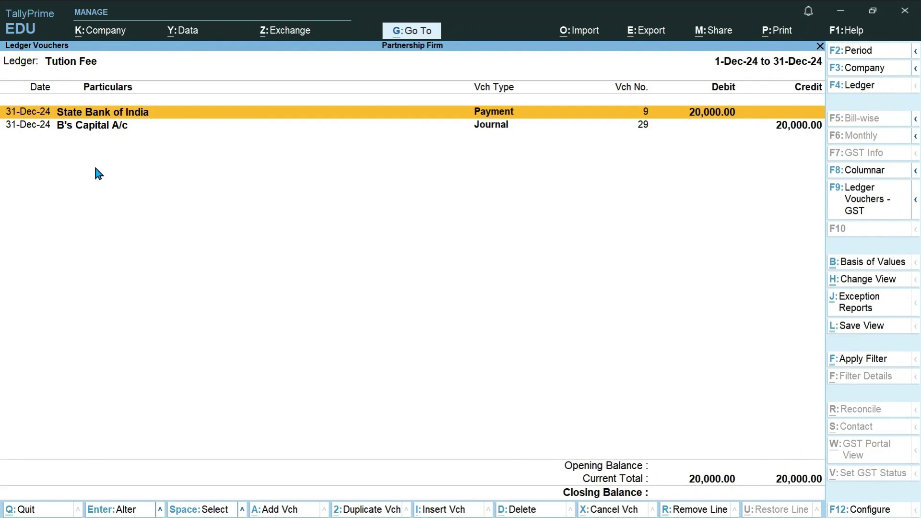
- Leave the Tution Fee and Indirect Expenses reports and return to the Profit & Loss A/c
key(Escape)
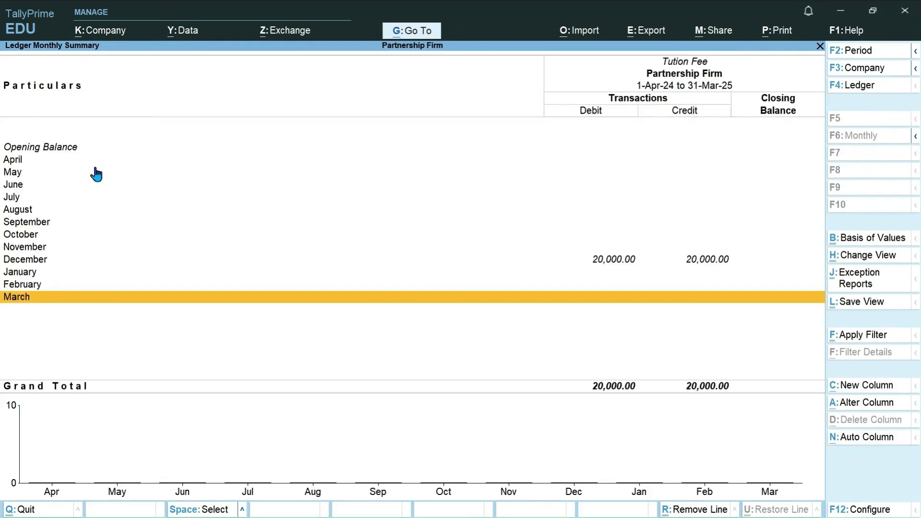
key(Escape)
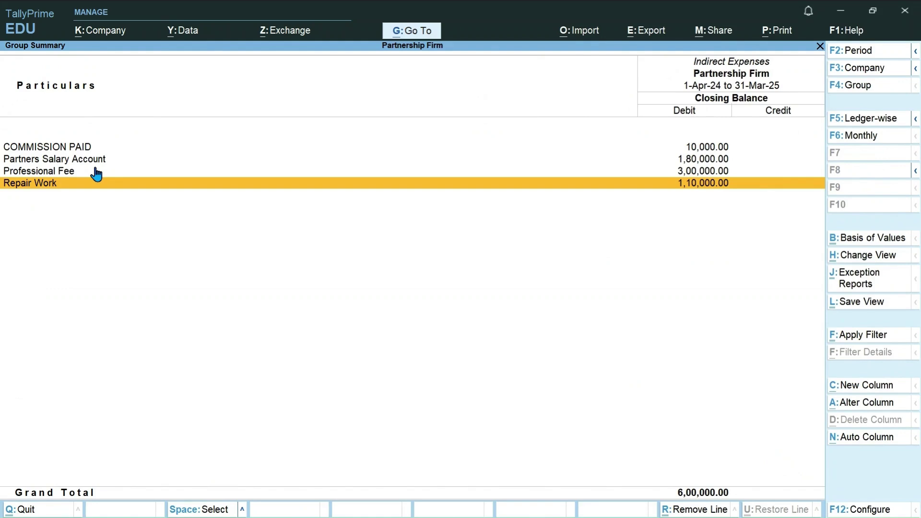
key(Escape)
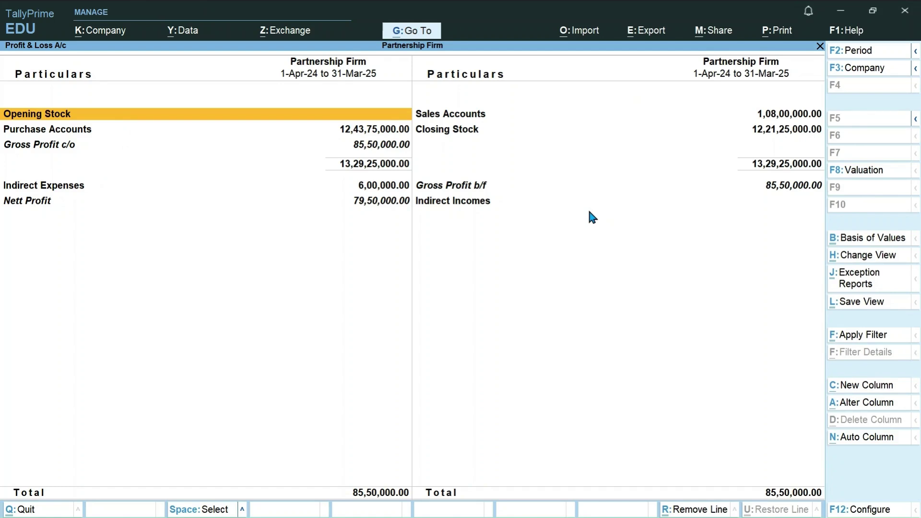
- Open the ledger report of A's Capital A/c from the account books
key(Escape)
key(Down)
key(Down)
key(Down)
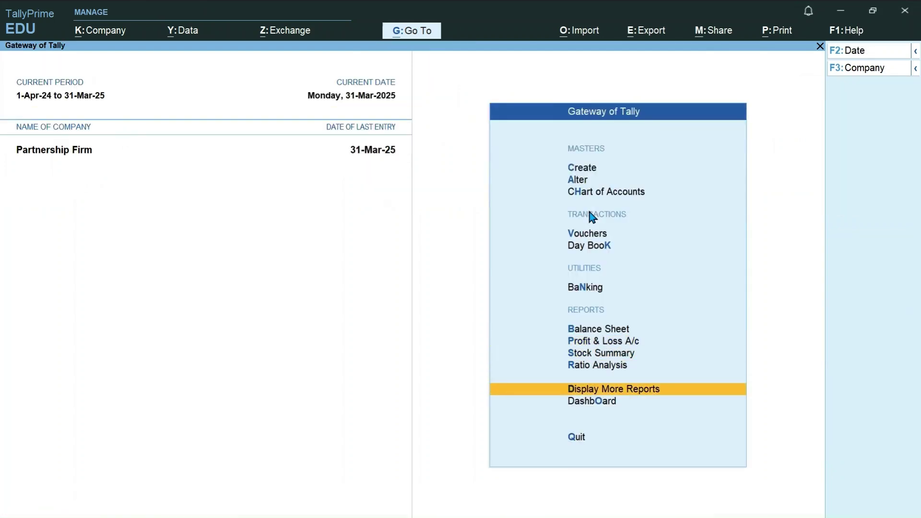
key(Return)
key(Down)
key(Down)
key(Down)
key(Down)
key(Return)
key(Down)
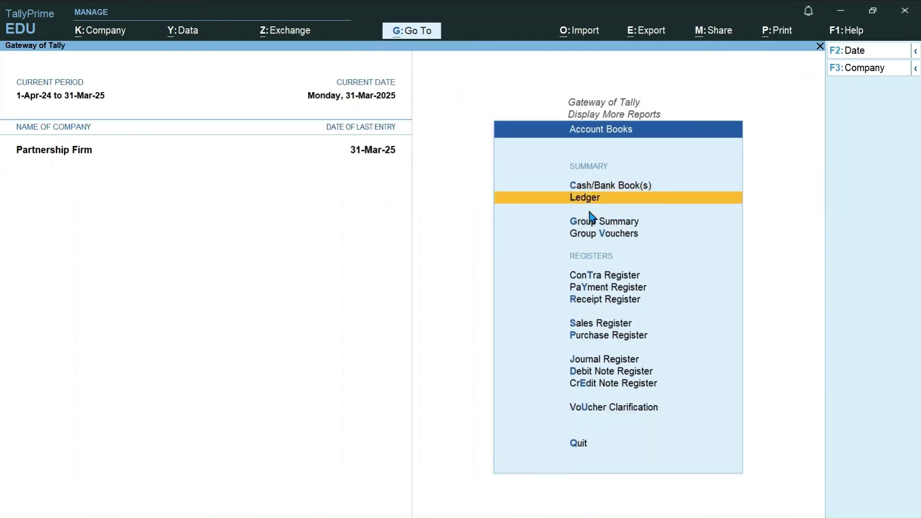
key(Return)
key(Return)
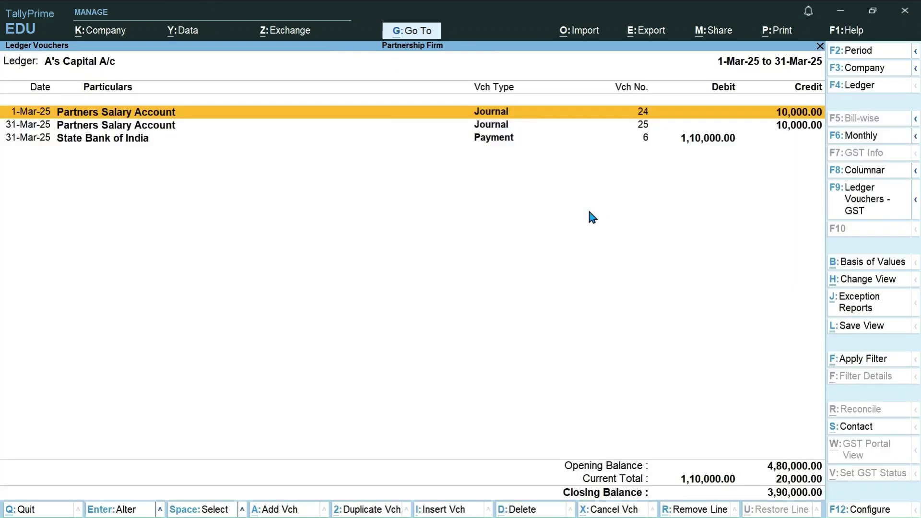
- Set the A's Capital A/c report period to 1-Apr-24 through 31-Mar-25
text(01-04)
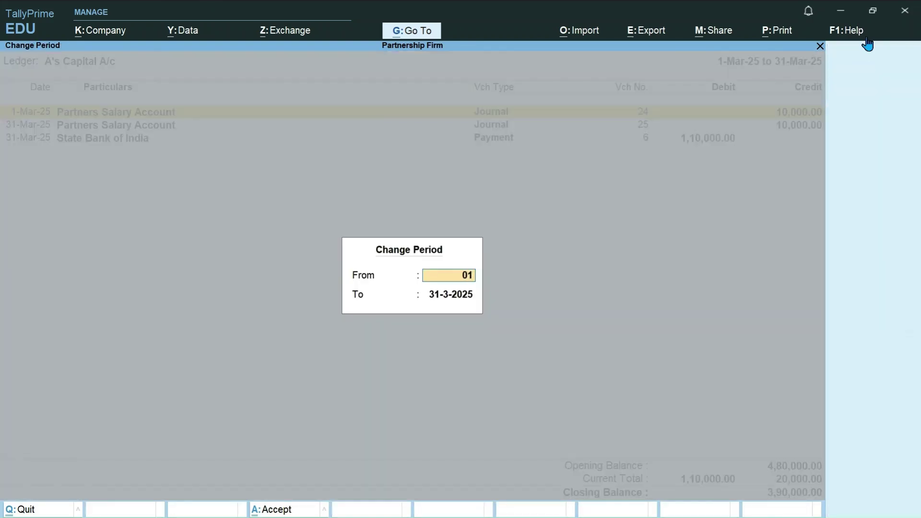
key(Return)
key(Return)
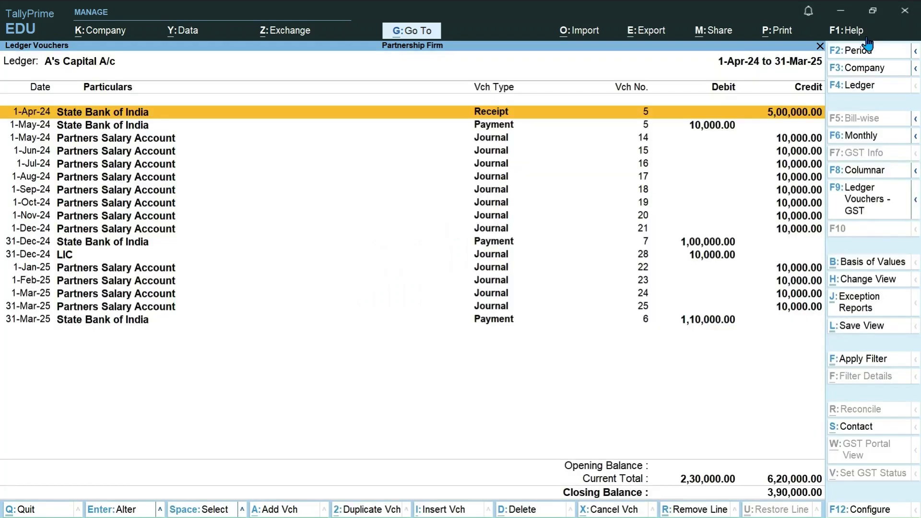
- Examine the capital receipt, bank payment and partner salary entries in A's Capital A/c from April to December
key(Down)
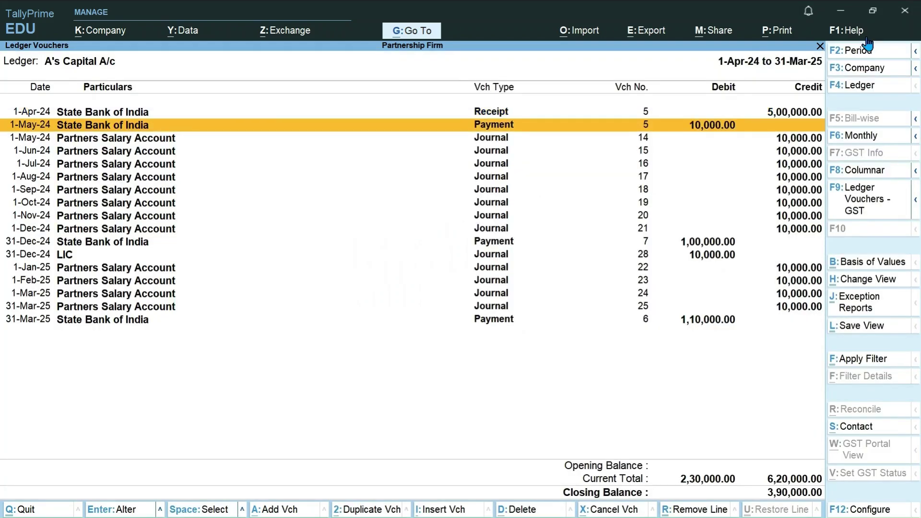
key(Down)
key(Down)
key(Down)
key(Down)
key(Down)
key(Down)
key(Down)
key(Down)
key(Down)
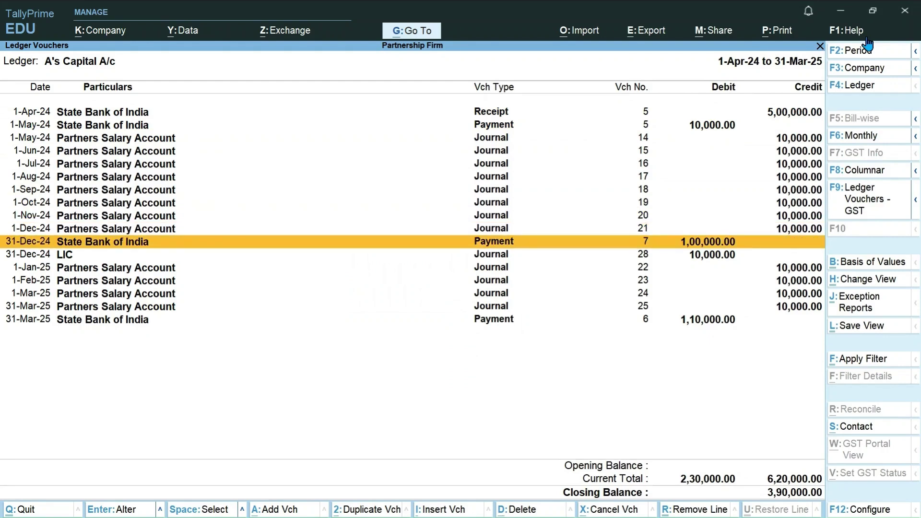
key(Up)
key(Up)
key(Up)
key(Up)
key(Up)
key(Up)
key(Up)
key(Up)
key(Up)
key(Up)
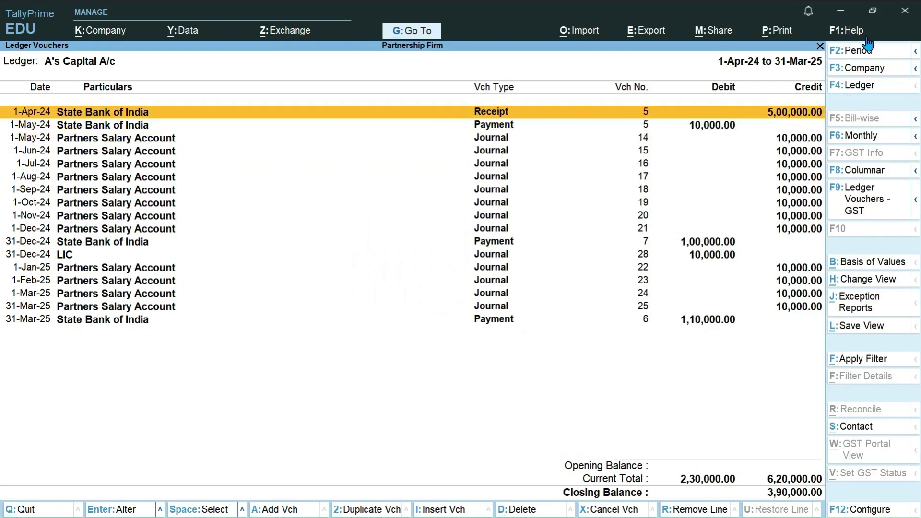
key(Down)
key(Down)
key(Down)
key(Down)
key(Down)
key(Down)
key(Down)
key(Down)
key(Down)
key(Down)
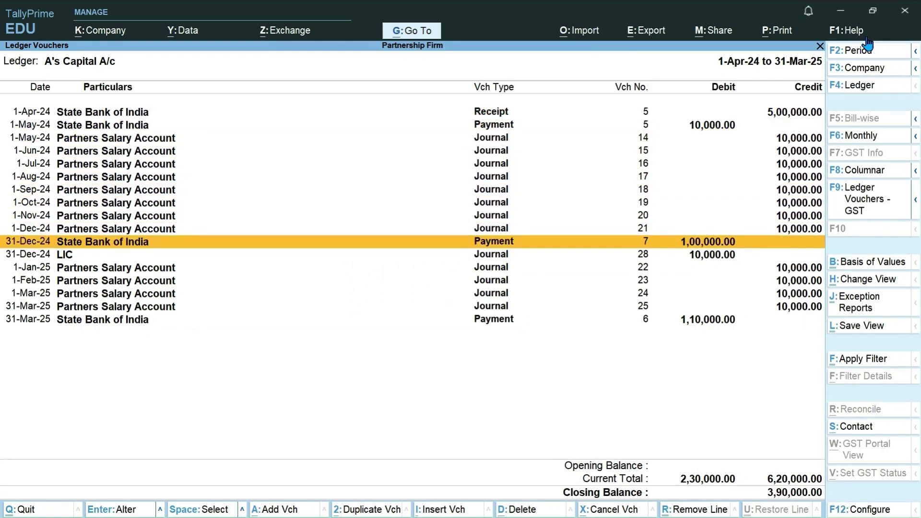
- Inspect the 31-Dec-24 State Bank of India drawing voucher without changing it, and review the neighbouring LIC journal line
key(Return)
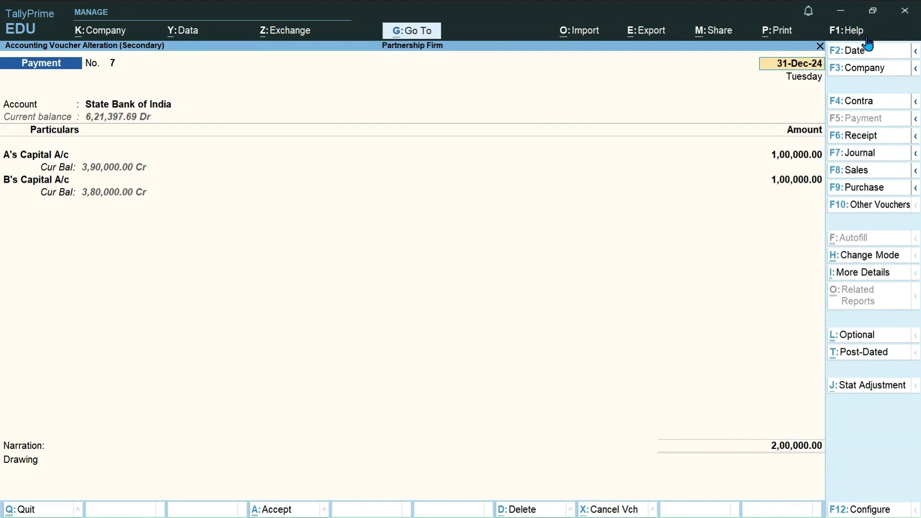
key(Escape)
key(y)
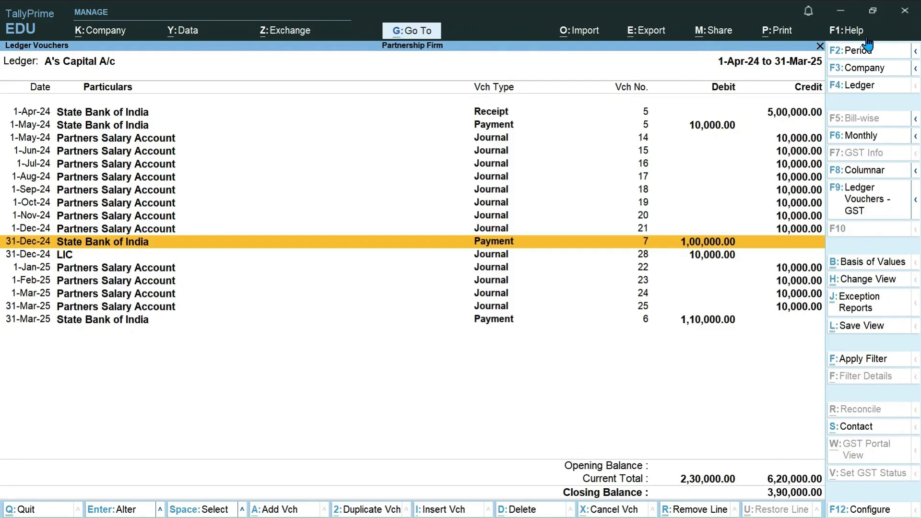
key(Down)
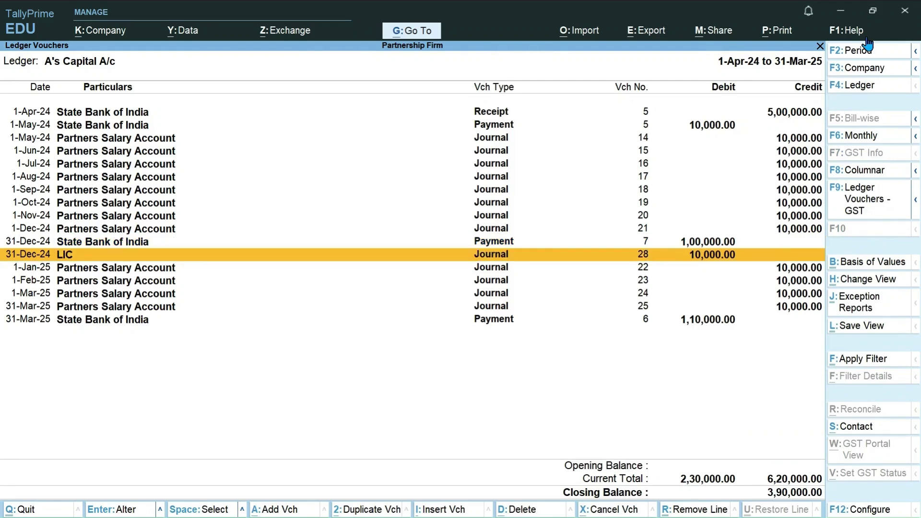
key(Up)
key(Up)
key(Down)
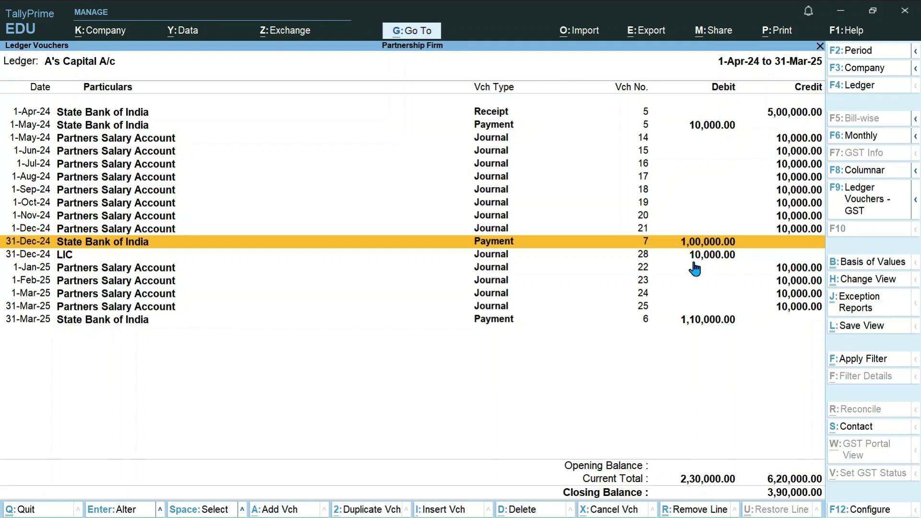
- Leave A's Capital A/c and open the ledger report of B's Capital A/c
key(Escape)
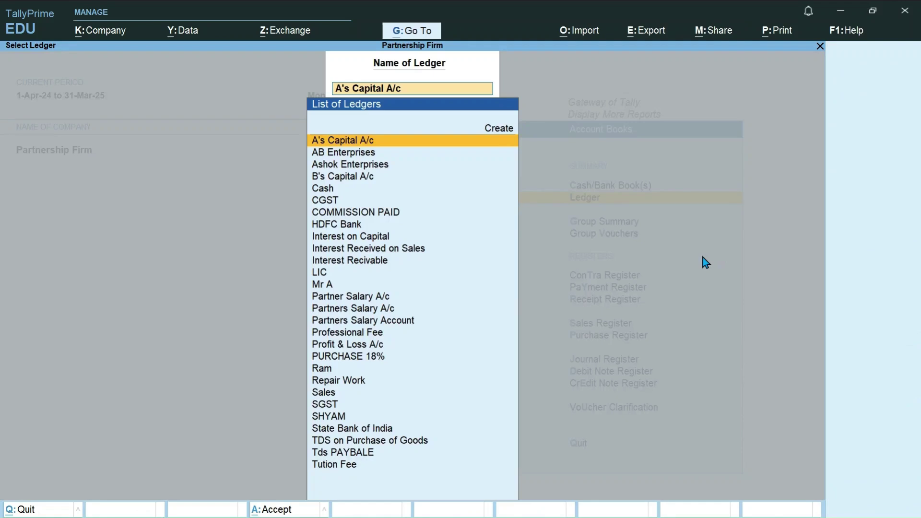
key(Down)
key(Down)
key(Down)
key(Return)
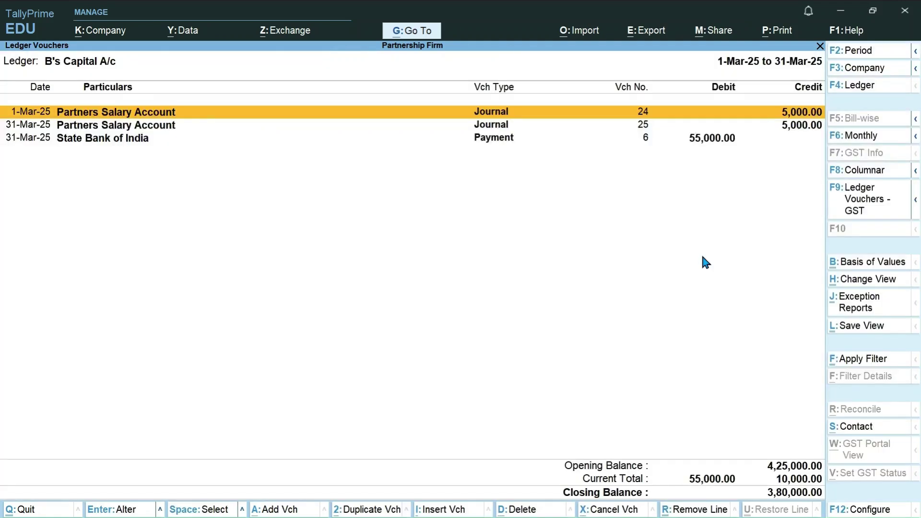
- Set the B's Capital A/c report period to 1-Apr-24 through 31-Mar-25
click(867, 52)
text(01-04)
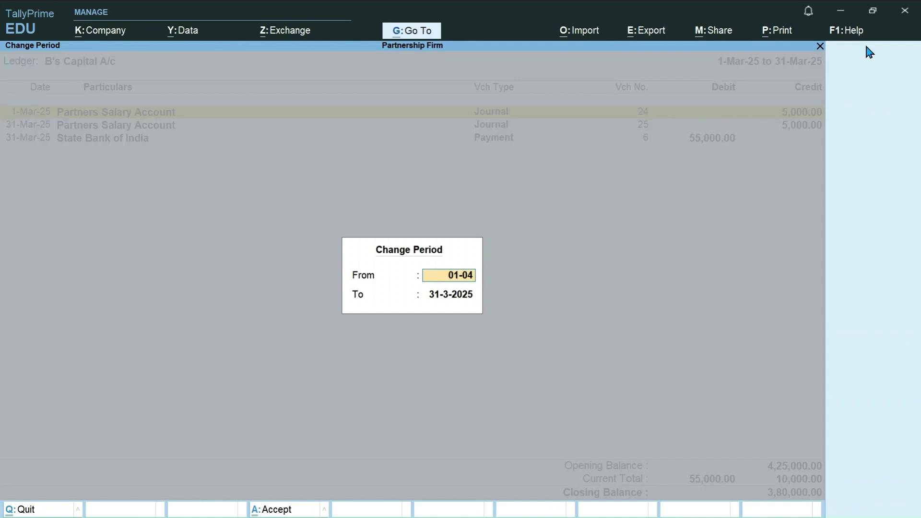
key(Return)
key(Return)
- Examine the B's Capital A/c entries from the May bank payment through the salary journals to the 31-Dec-24 Tution Fee line
key(Down)
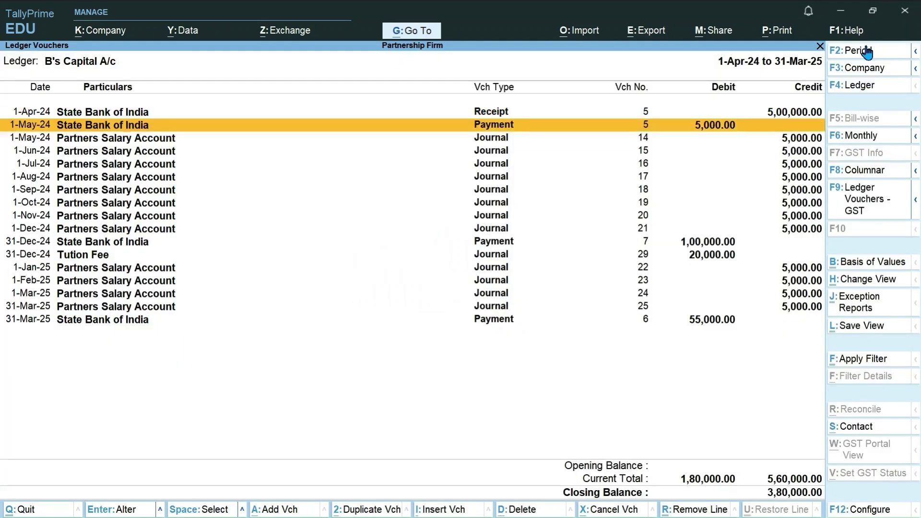
key(Down)
key(Down)
key(Down)
key(Down)
key(Down)
key(Down)
key(Down)
key(Down)
key(Down)
key(Down)
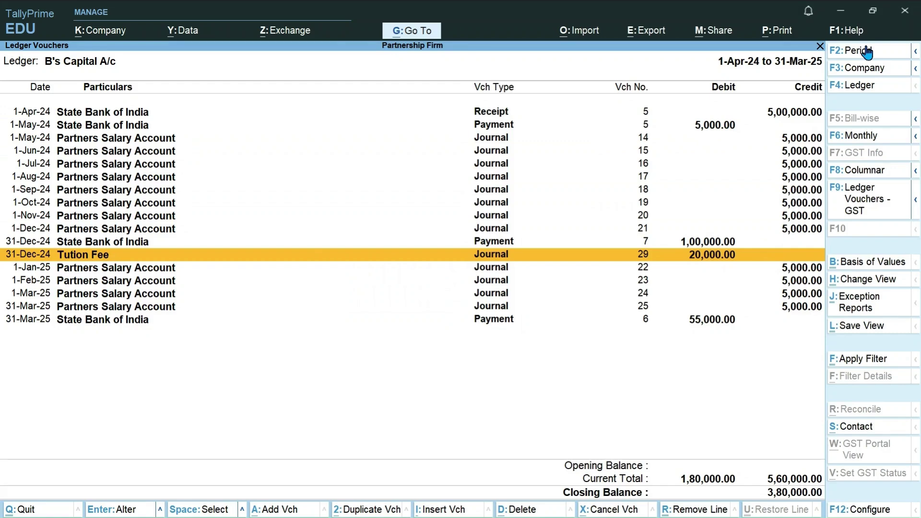
- Leave the B's Capital A/c report and start a new journal voucher
key(Escape)
key(Escape)
key(Escape)
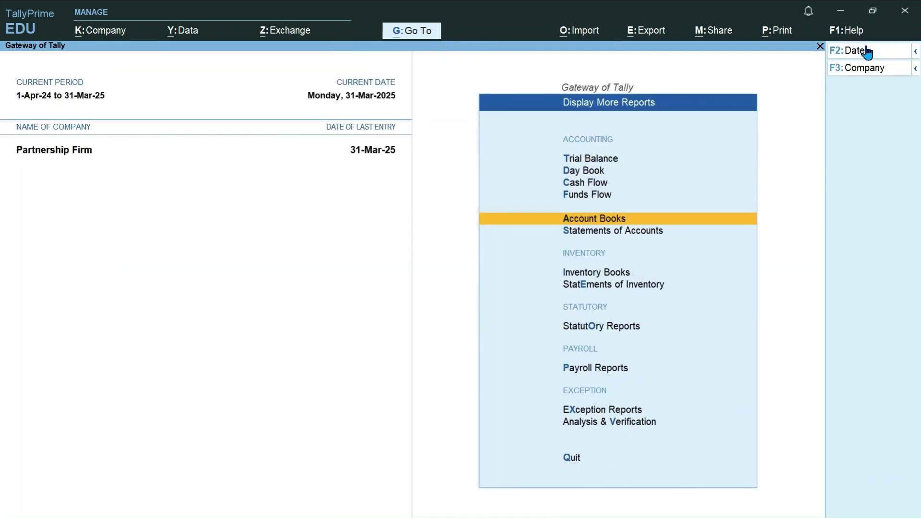
key(Escape)
key(Up)
key(Up)
key(Up)
key(Up)
key(Up)
key(Up)
key(Up)
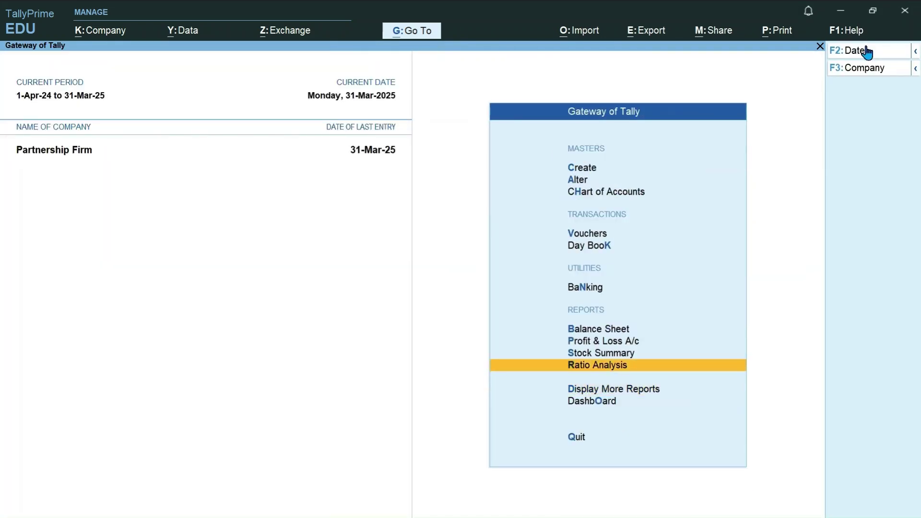
key(Return)
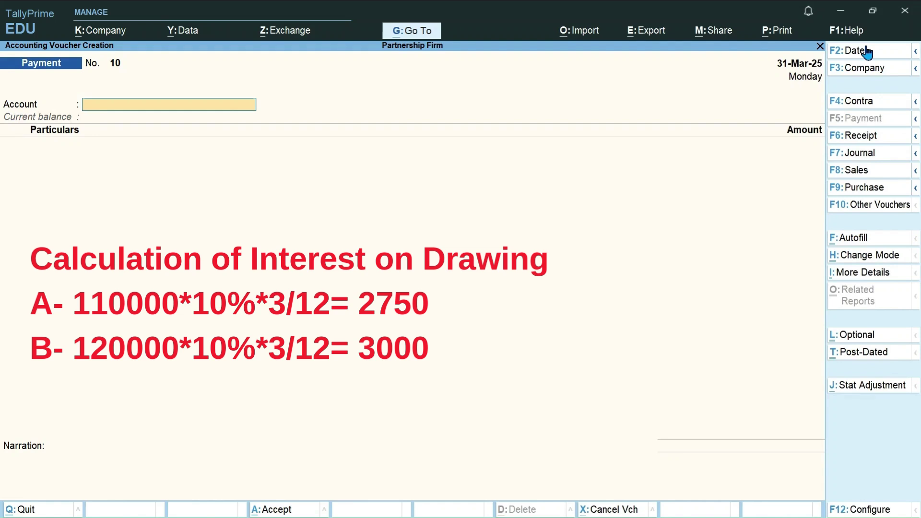
click(868, 156)
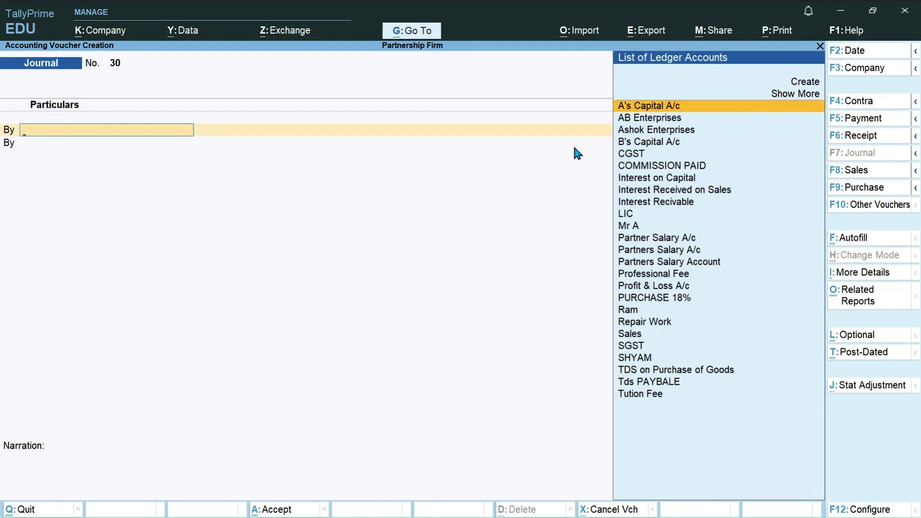
- Debit A's Capital A/c with 11,000 in the journal and start a credit line
text(A)
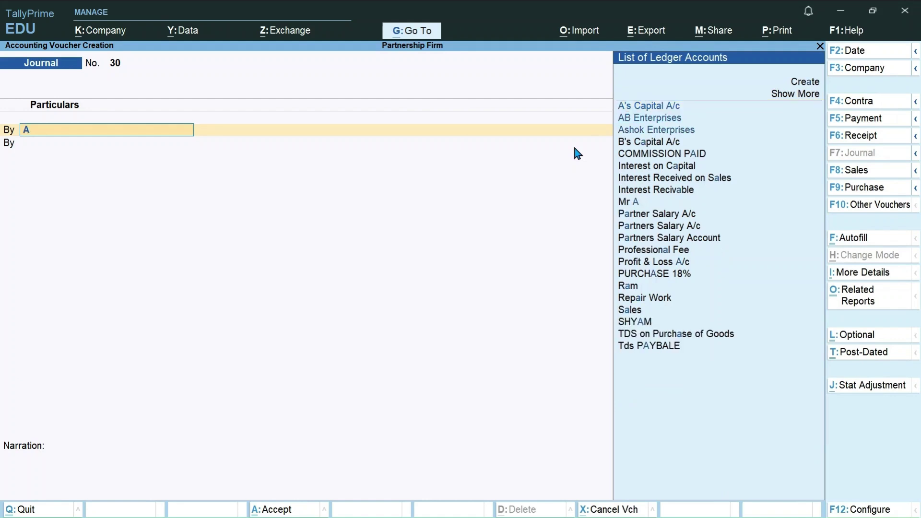
key(Return)
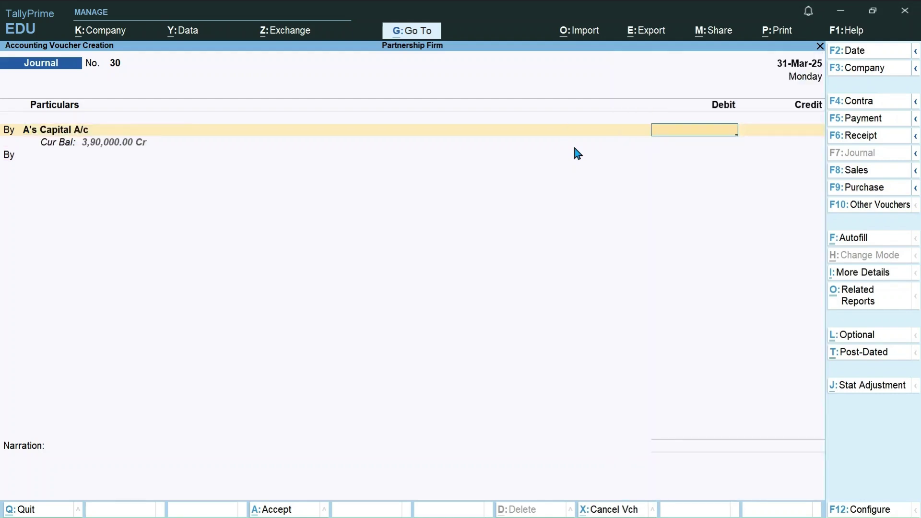
text(11,000)
key(Return)
text(to)
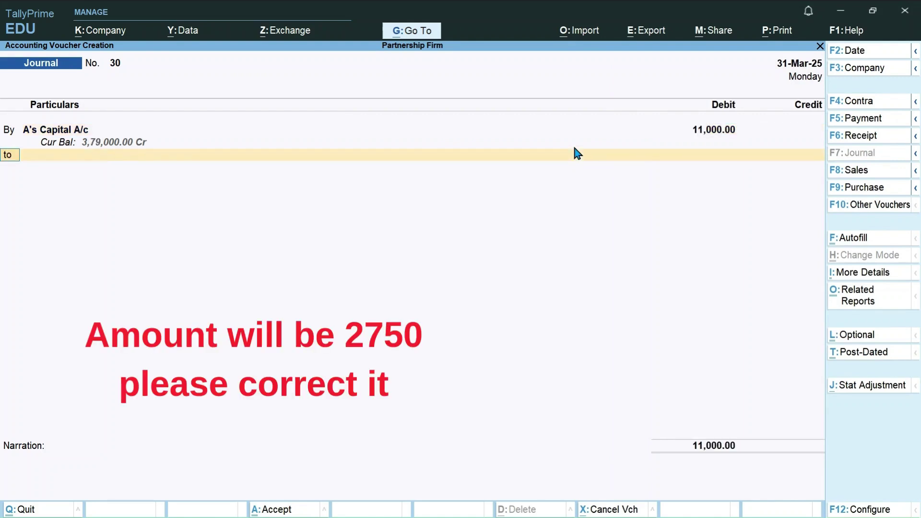
key(Return)
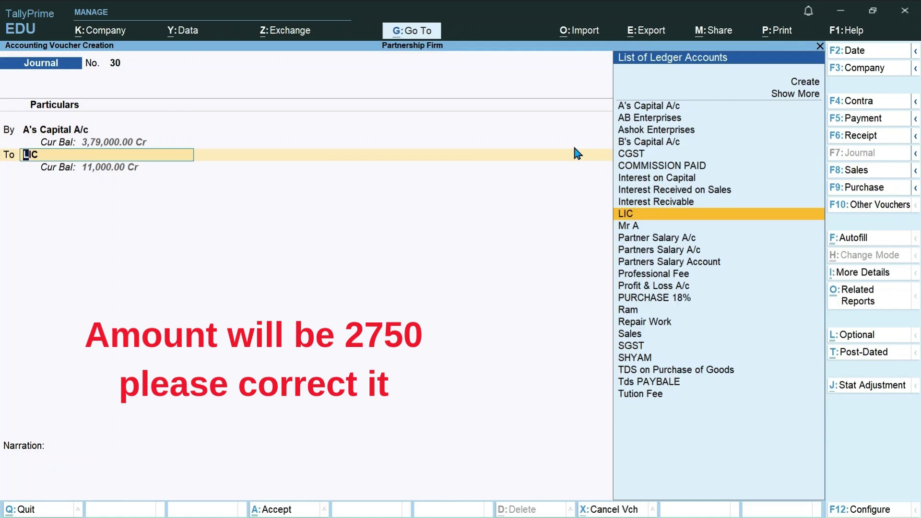
- Create a ledger named Interest on Drawing under Indirect Incomes for the credit line
key(alt+c)
text(Inte)
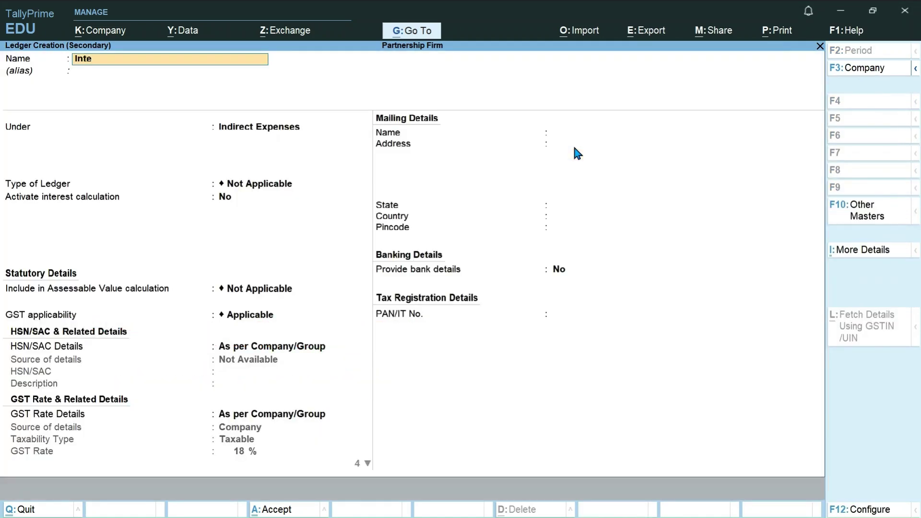
text(rest on Drawing)
key(Return)
text(In)
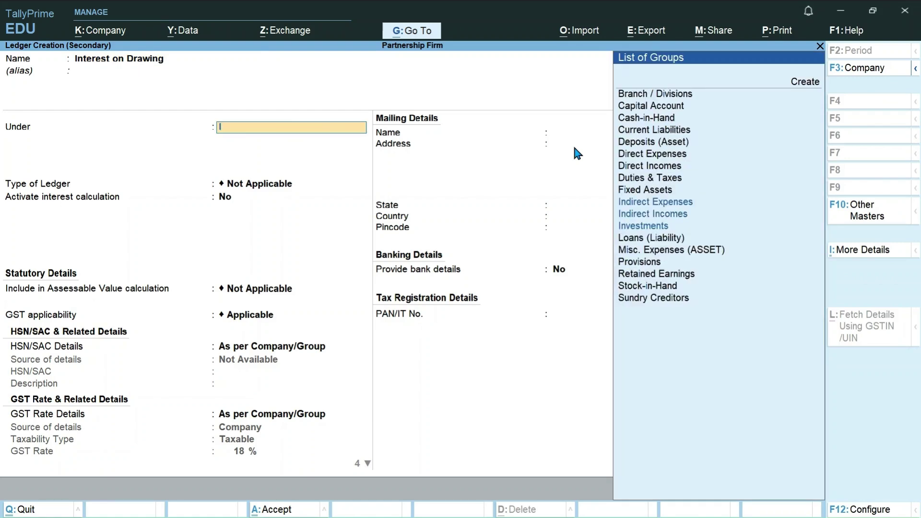
text(d)
key(Down)
key(Return)
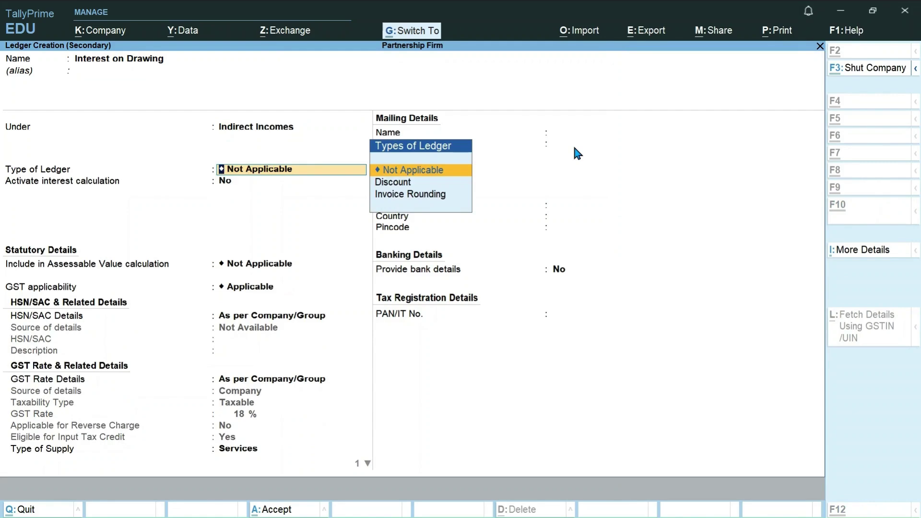
key(ctrl+a)
- Credit Interest on Drawing with 11,000 and save the journal voucher without a narration
key(Return)
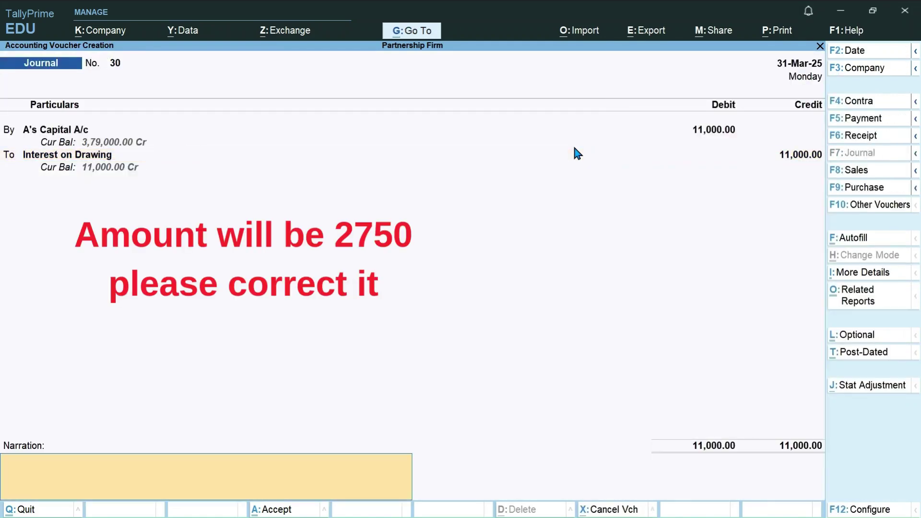
key(Return)
key(Return)
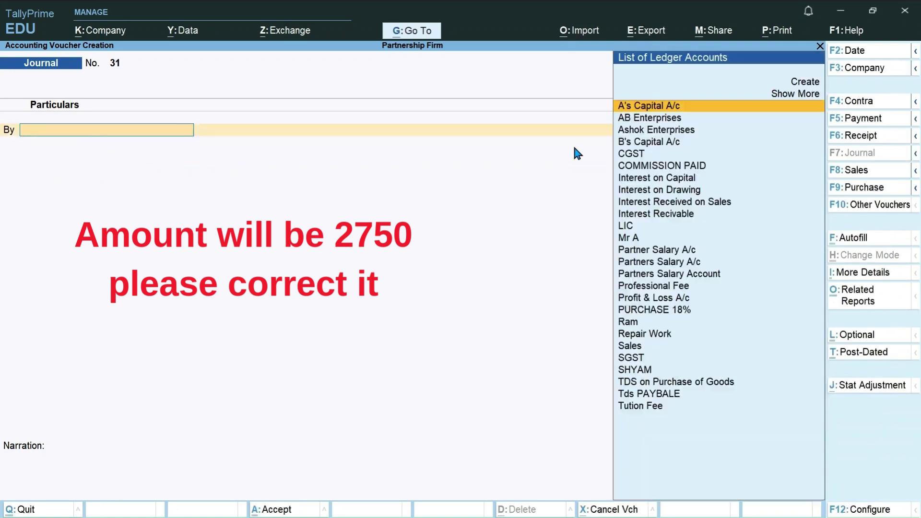
- Record a journal voucher debiting B's Capital A/c with 12,000 and crediting Interest on Drawing with the same amount
text(B)
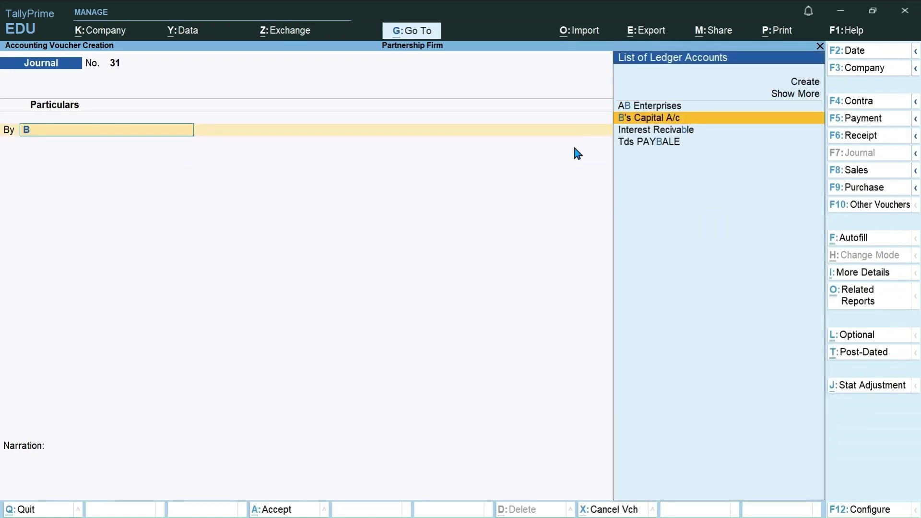
key(Return)
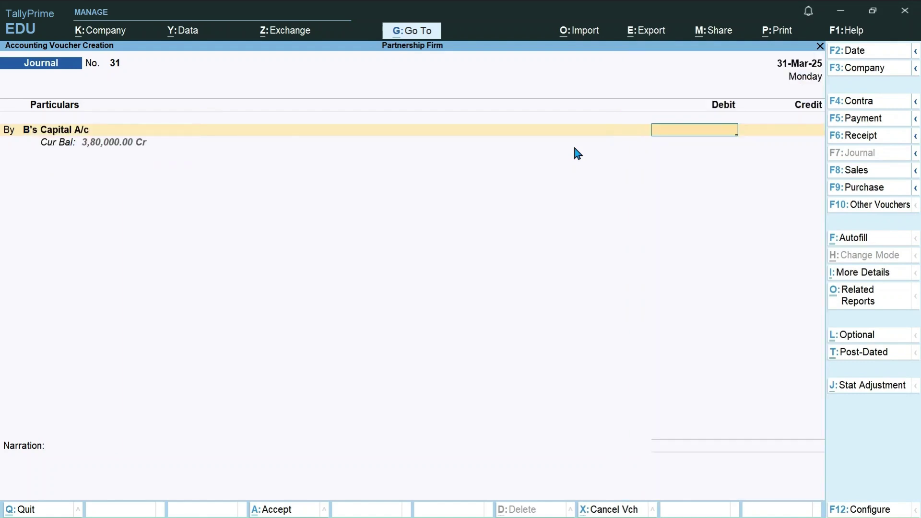
text(12000)
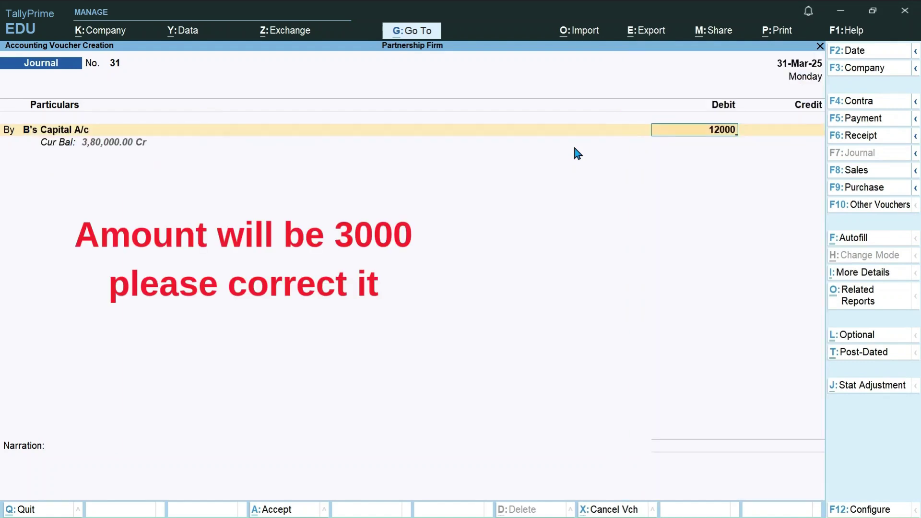
key(Return)
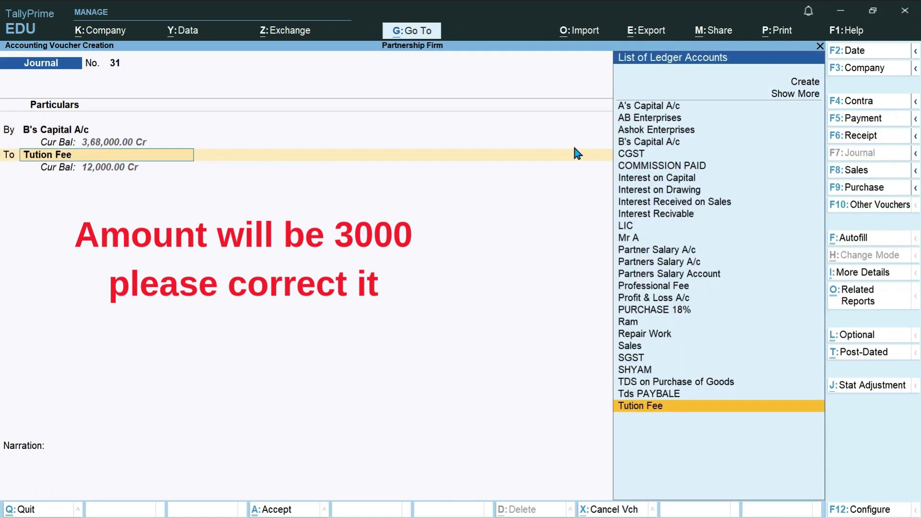
text(In)
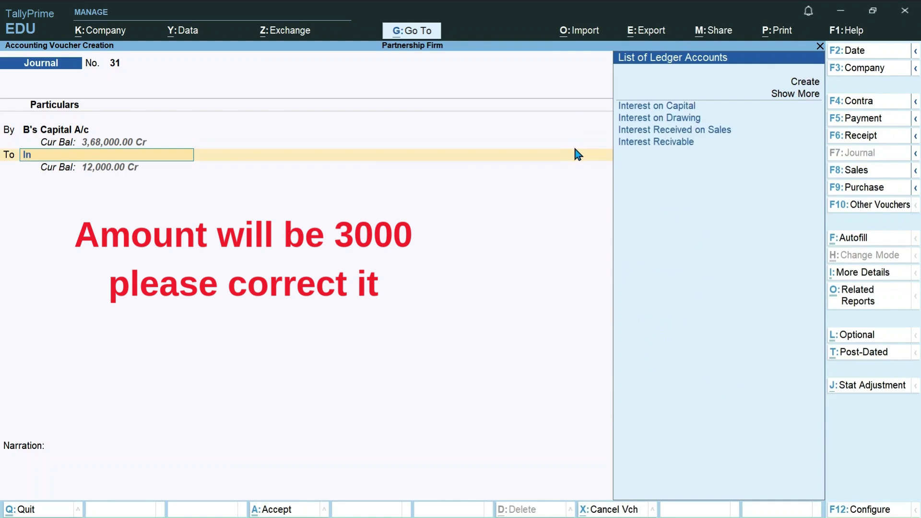
key(Up)
key(Up)
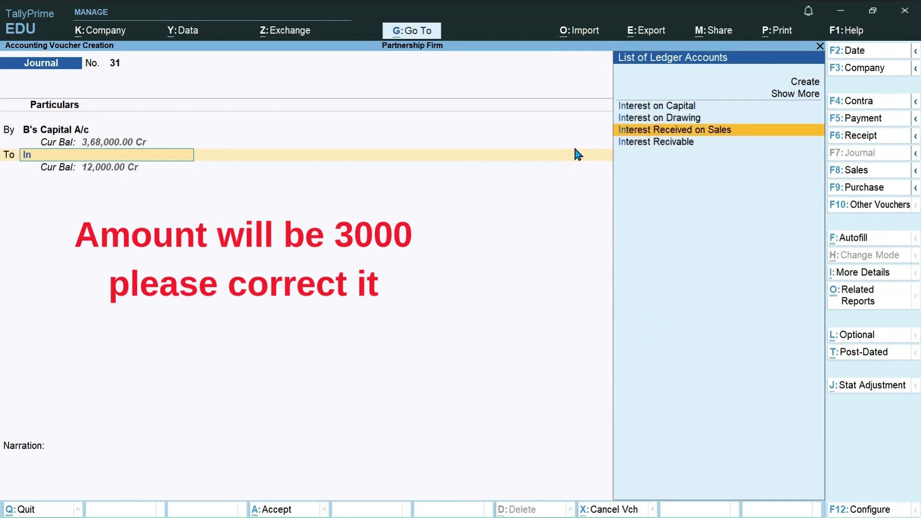
key(Up)
key(Return)
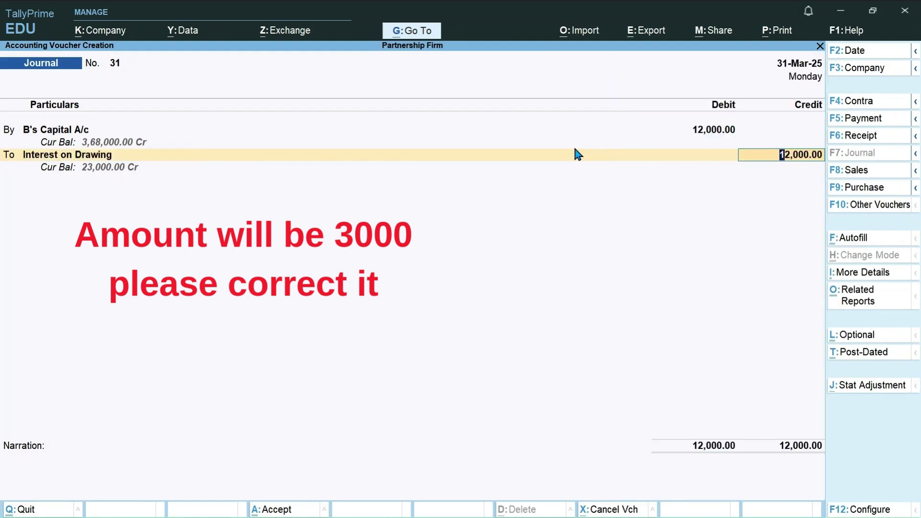
key(Return)
key(Return)
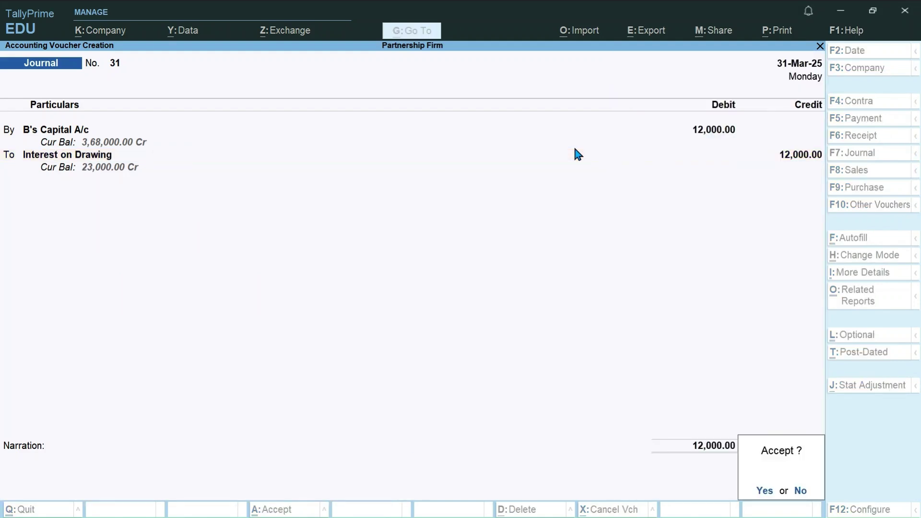
key(Return)
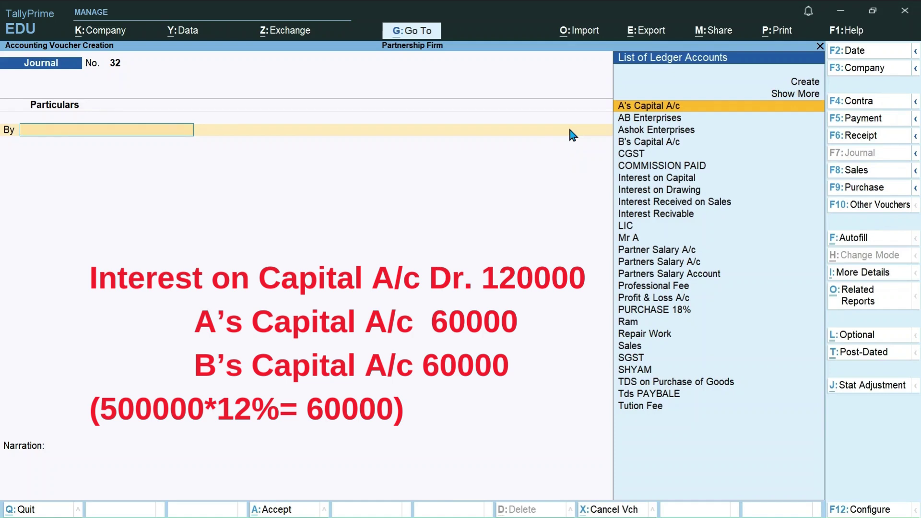
- Choose Interest on Capital as the new journal's debit ledger and check the group in its ledger master without changing it
key(alt+c)
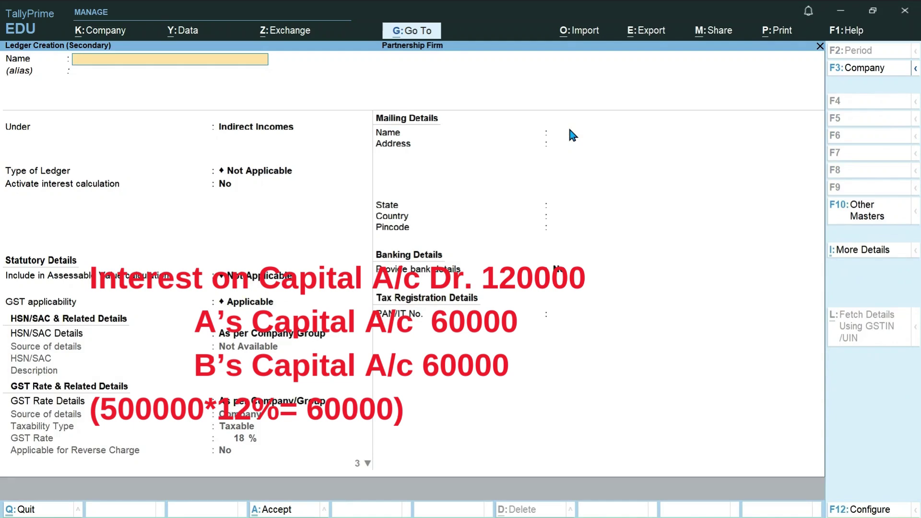
key(Escape)
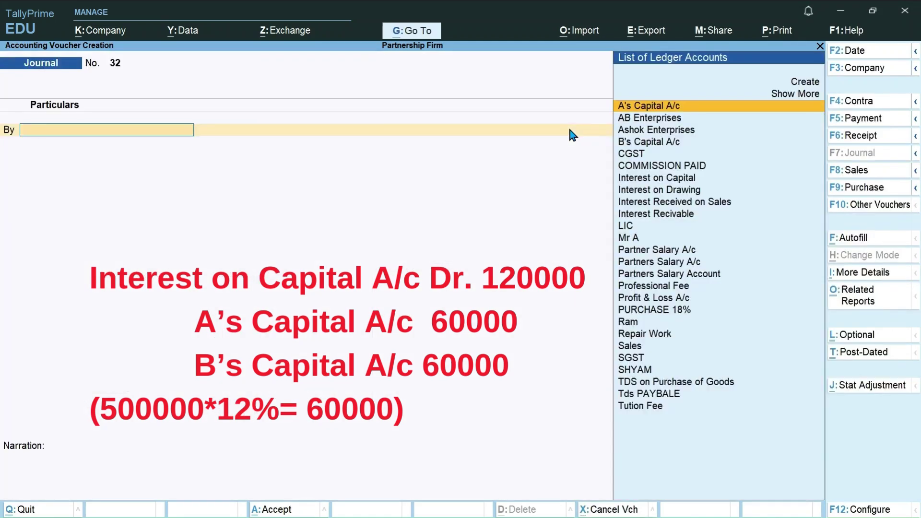
text(In)
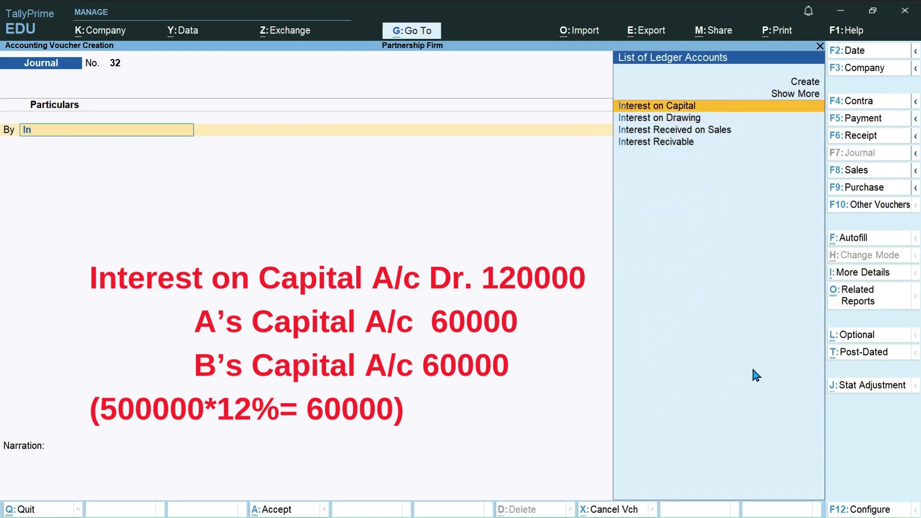
key(Return)
key(BackSpace)
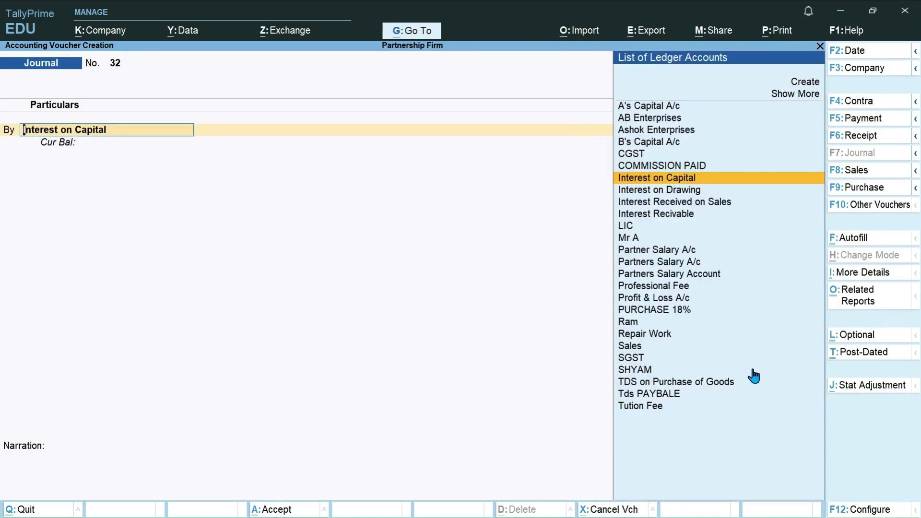
key(ctrl+Return)
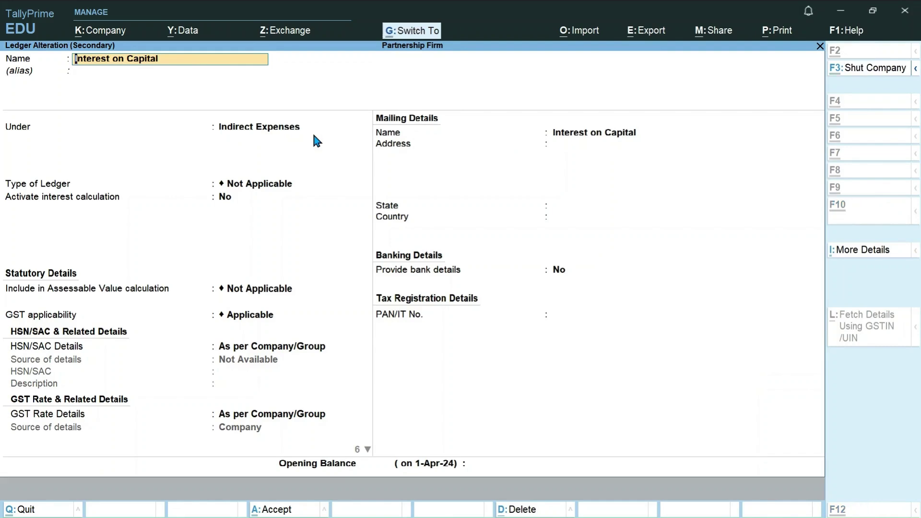
key(ctrl+a)
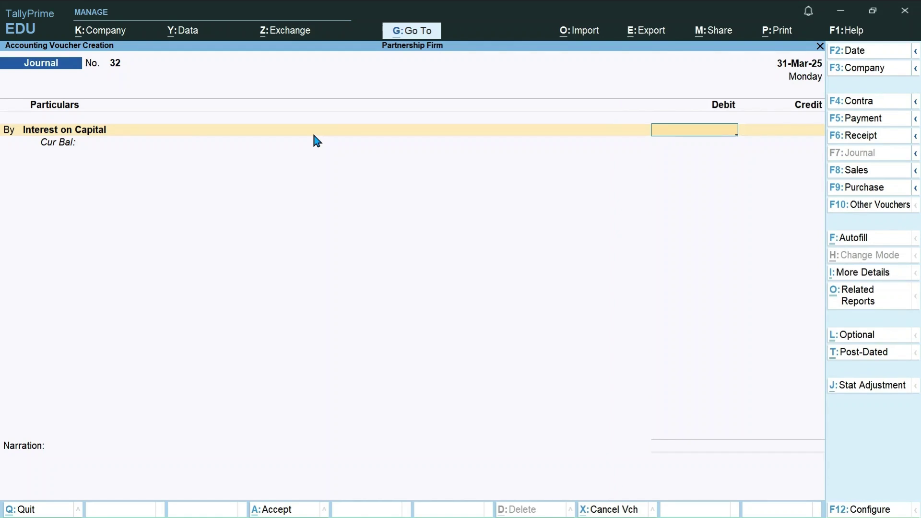
- Debit Interest on Capital with 1,20,000 and credit A's Capital A/c with 60,000
text(120000)
key(Return)
key(Return)
text(A)
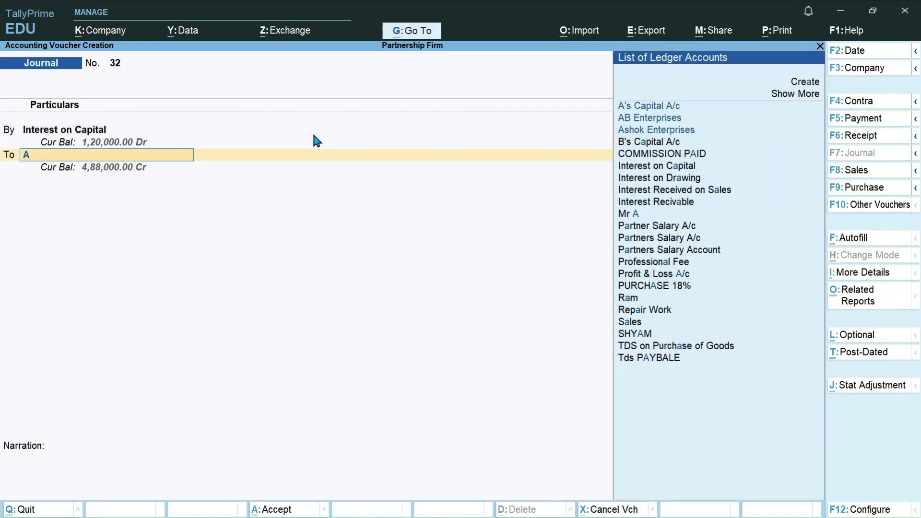
key(Down)
key(Down)
key(Up)
key(Up)
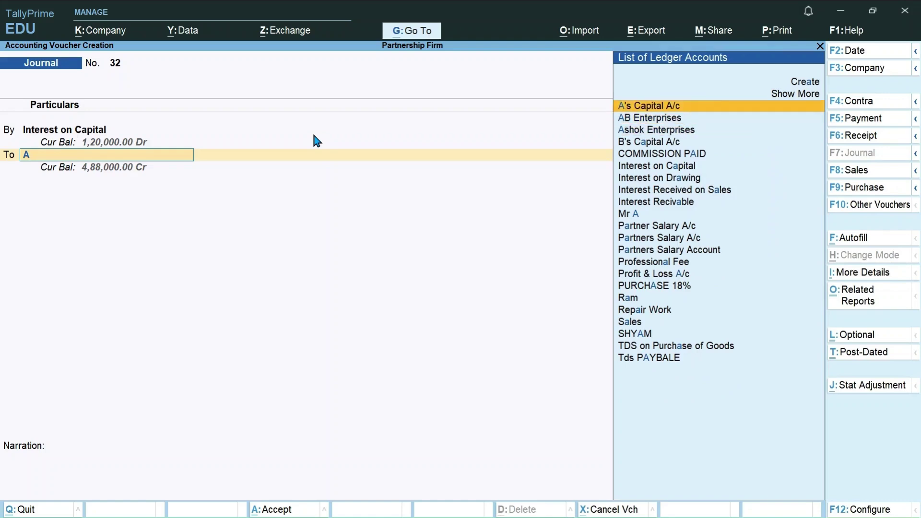
key(Return)
text(60000)
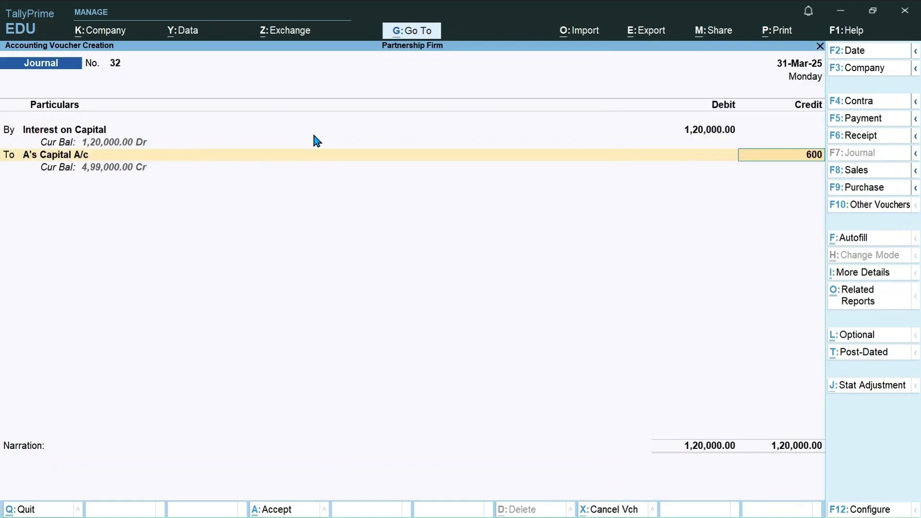
key(Return)
- Credit B's Capital A/c with the remaining 60,000 in the interest on capital journal
key(Return)
key(Return)
key(Return)
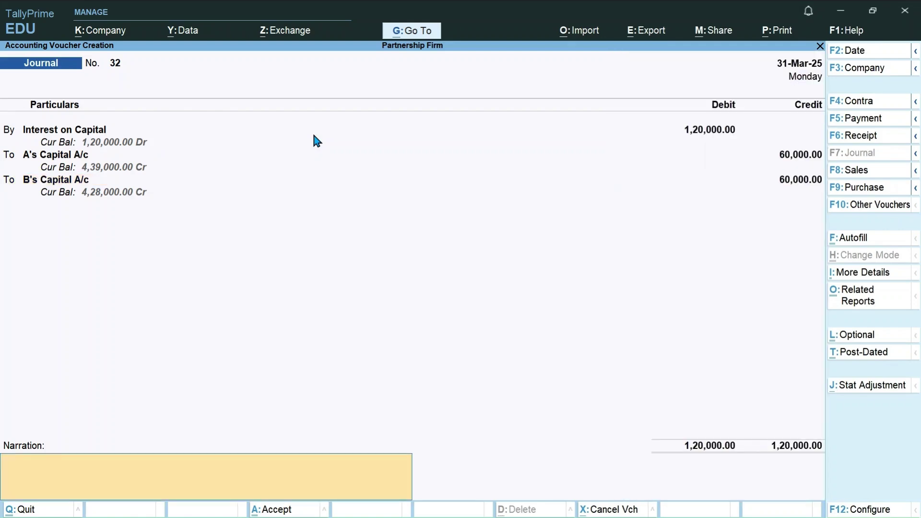
- Save the interest on capital journal with an empty narration
key(Return)
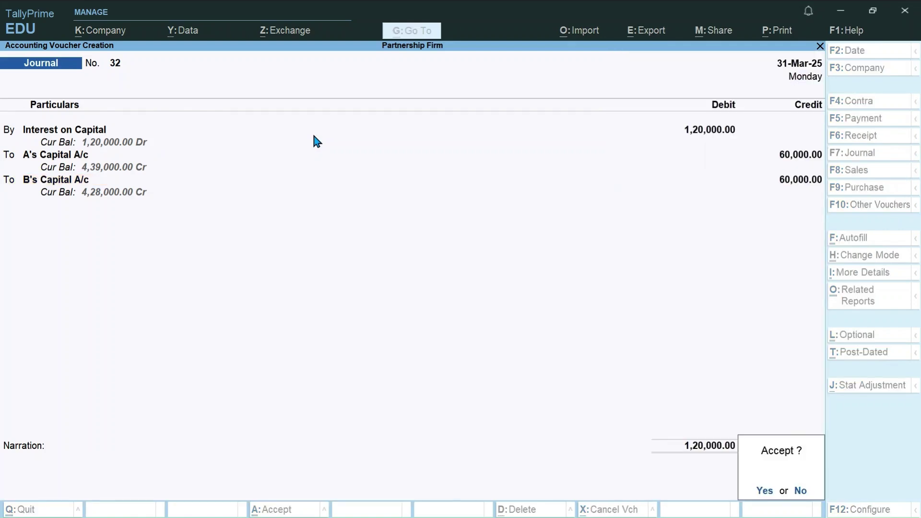
key(Return)
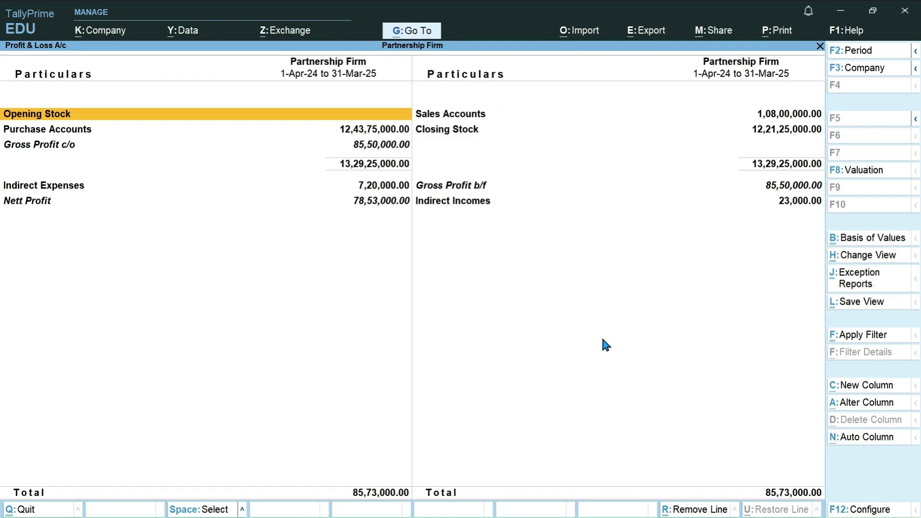
- Leave the Profit & Loss report, start a new journal voucher and date it 31-03-25
key(Escape)
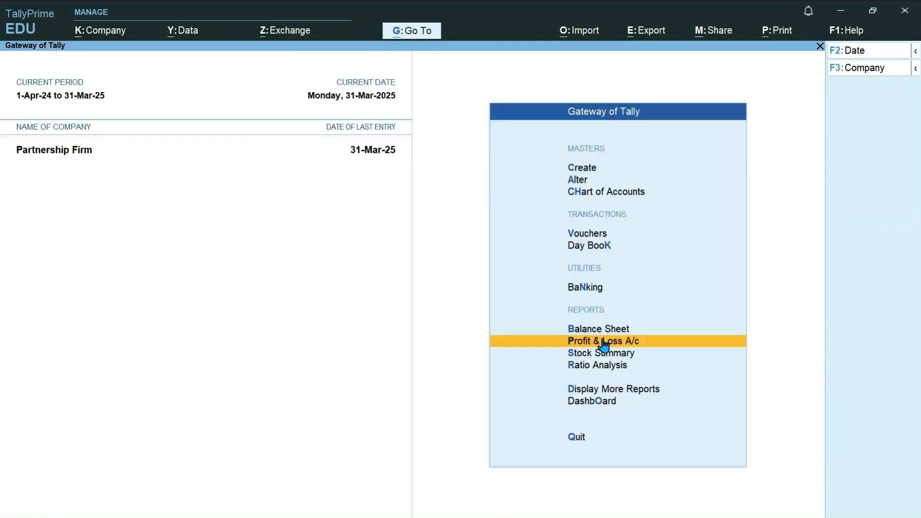
key(Up)
key(Up)
key(Up)
key(Up)
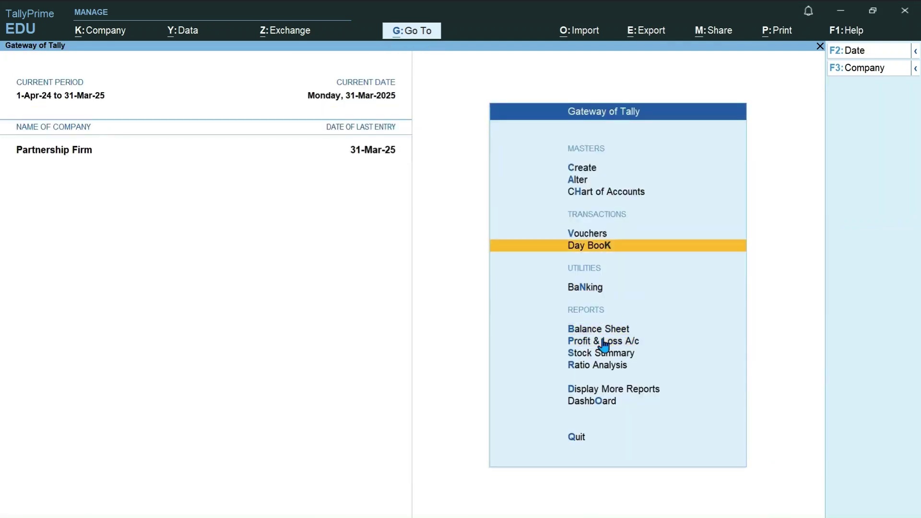
key(Return)
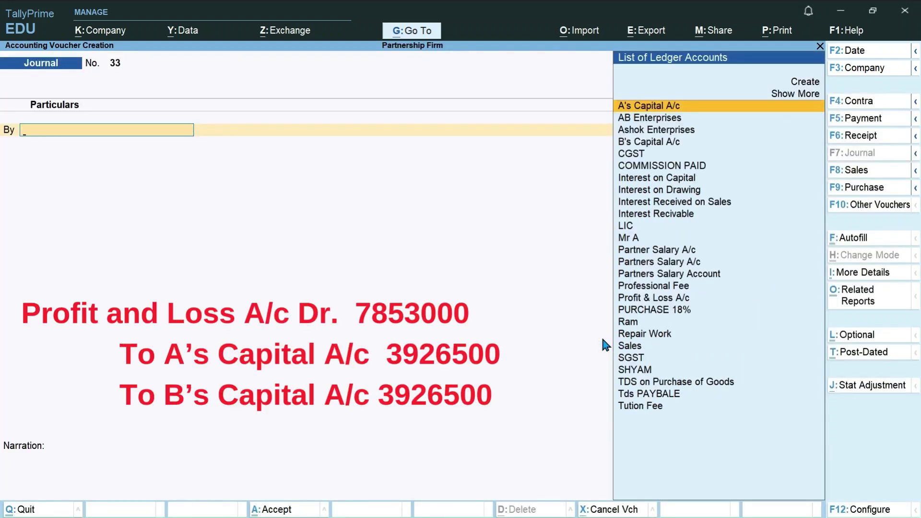
click(883, 52)
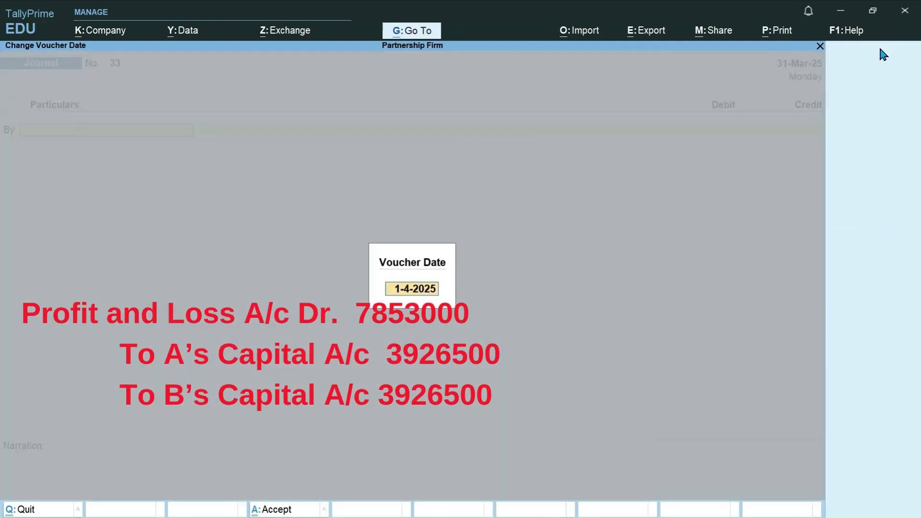
text(31-03-25)
key(Return)
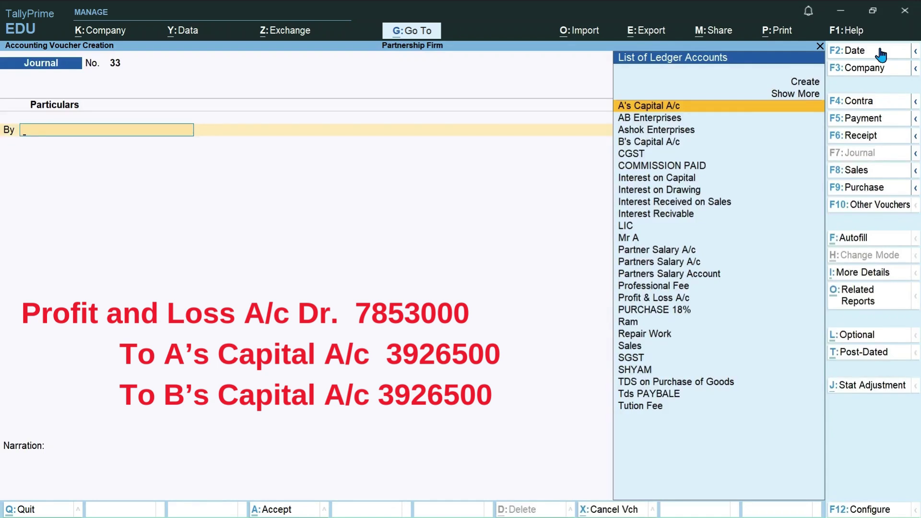
- Debit Profit & Loss A/c with 78,53,000 in the journal
text(Pr)
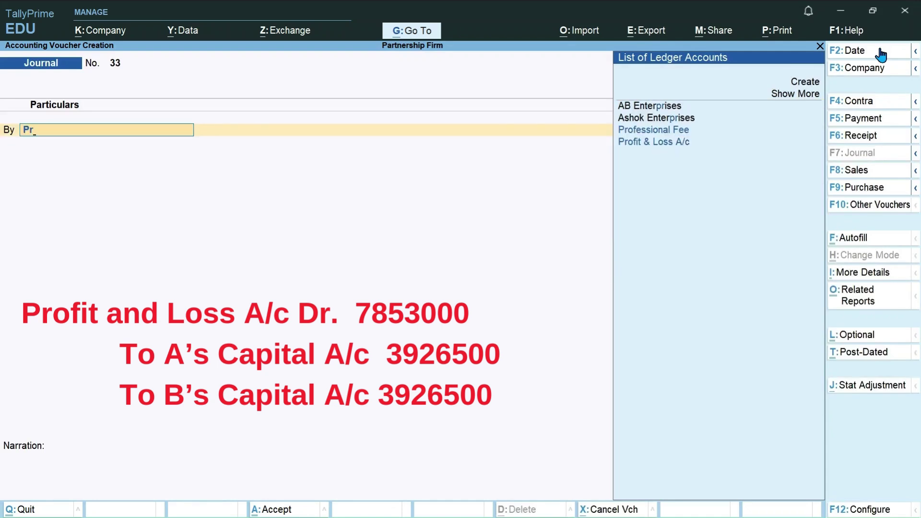
key(Down)
key(Return)
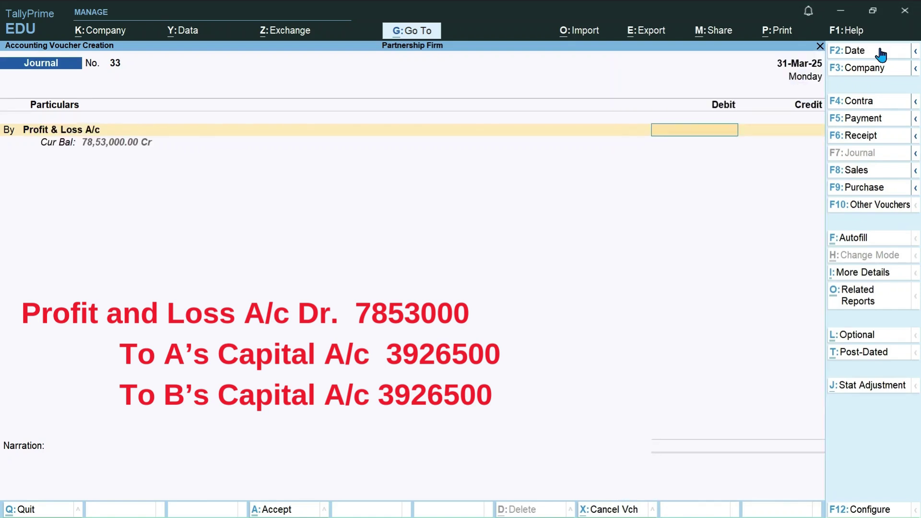
text(7853000)
key(Return)
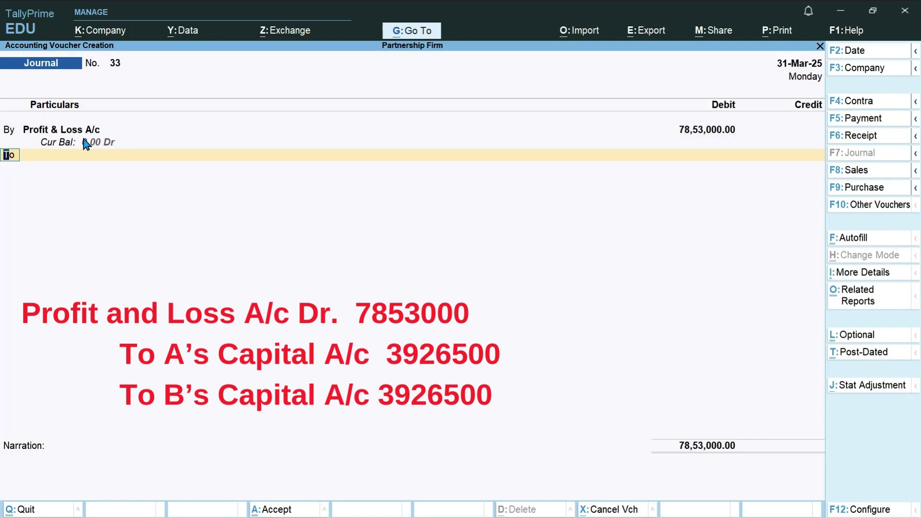
- Credit A's Capital A/c with its 39,26,500 share of the profit
key(Return)
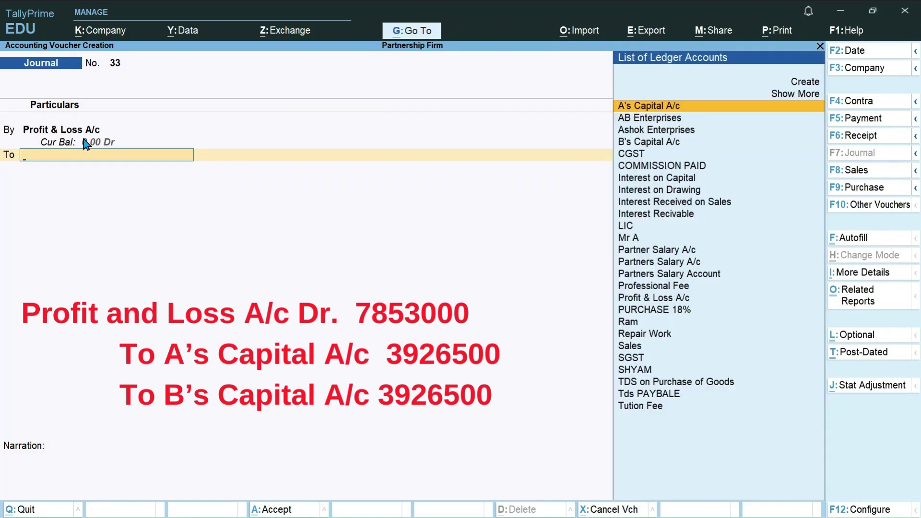
text(A)
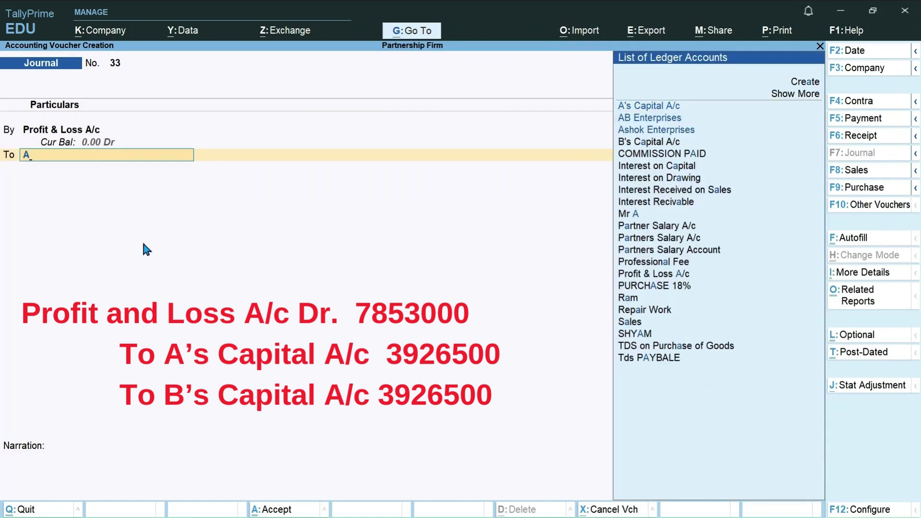
key(Return)
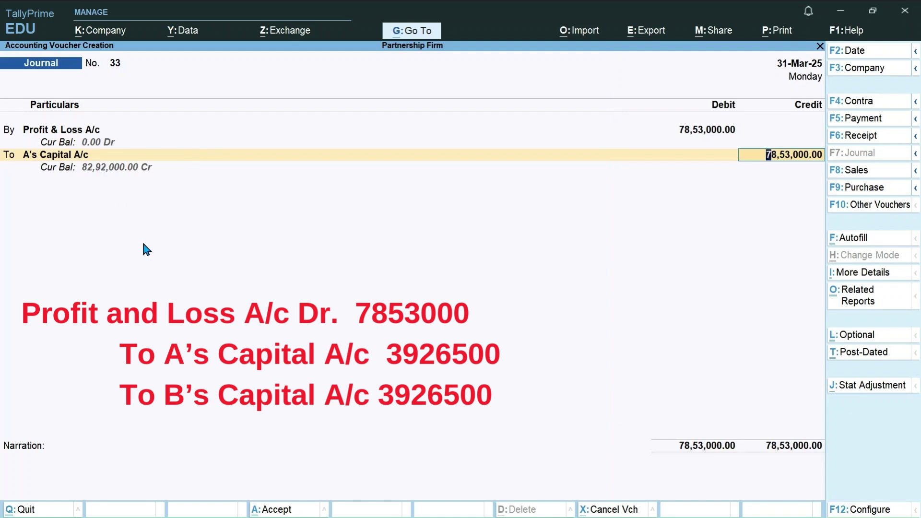
text(39)
text(26500)
key(Return)
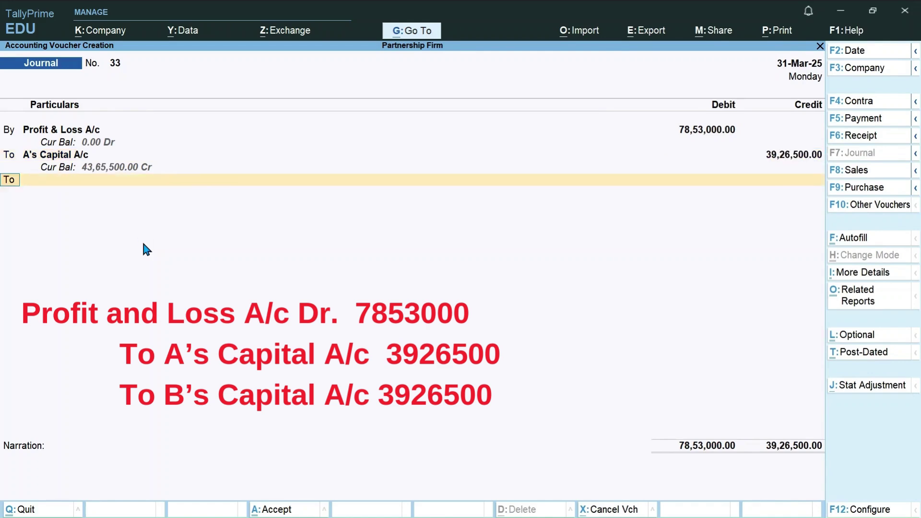
- Credit B's Capital A/c with the remaining 39,26,500 and save the profit distribution journal without a narration
key(Return)
text(B's Capital A/c)
key(Return)
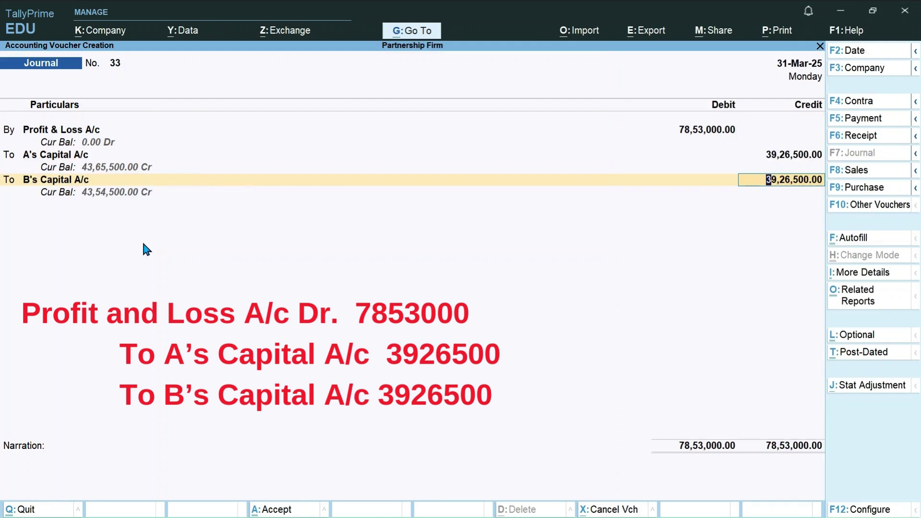
key(Return)
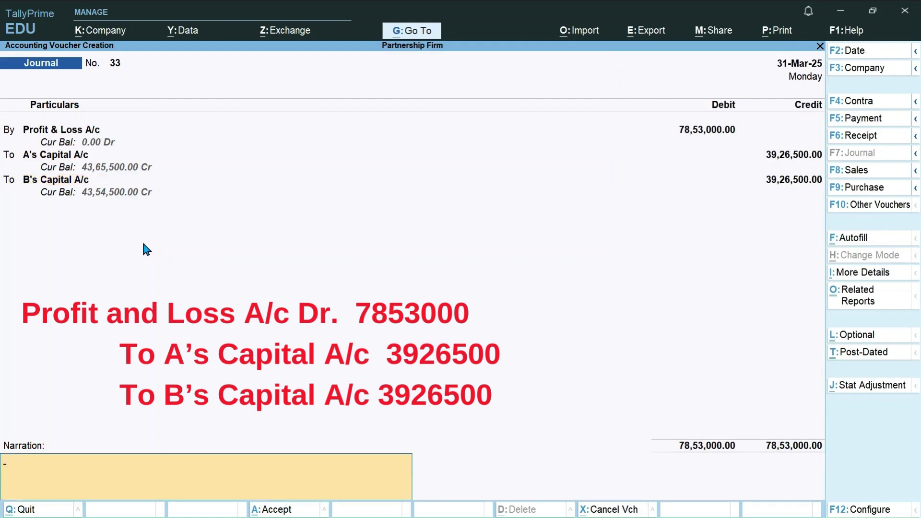
key(Return)
key(Return)
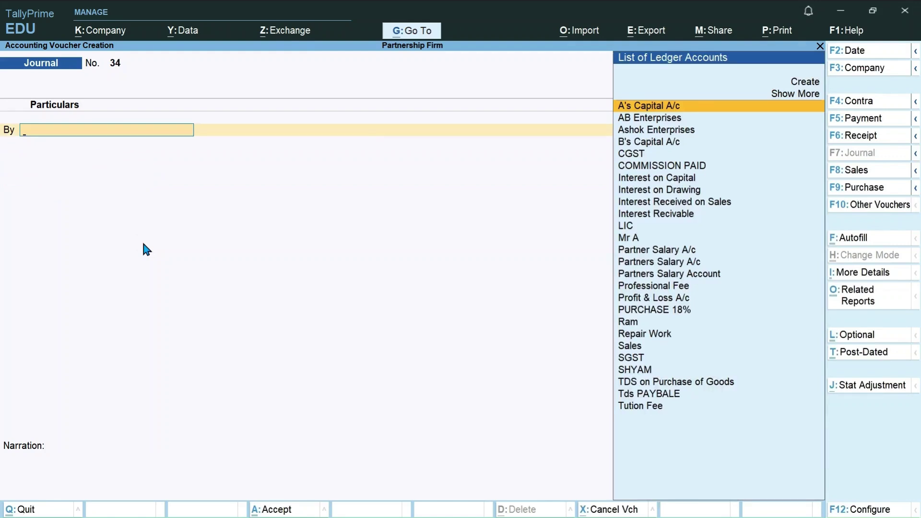
- Check the net profit line in the Profit & Loss A/c report
key(Escape)
key(Down)
key(Down)
key(Down)
key(Down)
key(Return)
key(Down)
key(Down)
key(Down)
key(Down)
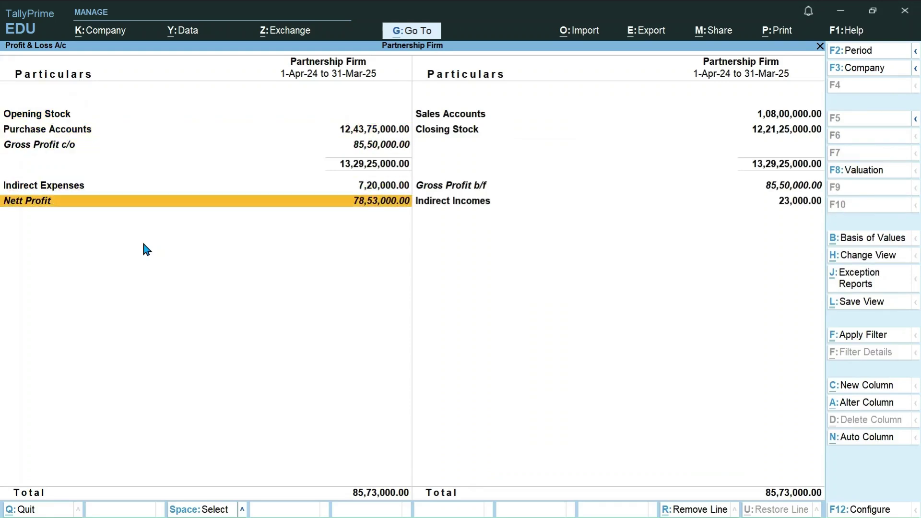
- Examine the Profit & Loss A/c entry and its transferred amount in the Balance Sheet
key(Escape)
key(Up)
key(Return)
key(Down)
key(Down)
key(Down)
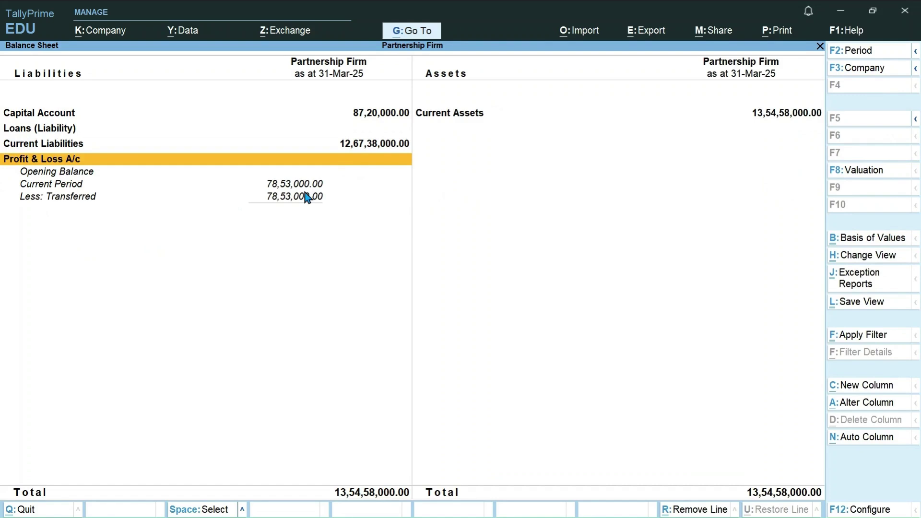
- Drill into the Balance Sheet's Capital Account group and view the monthly summary of A's Capital A/c
key(Up)
key(Up)
key(Up)
key(Return)
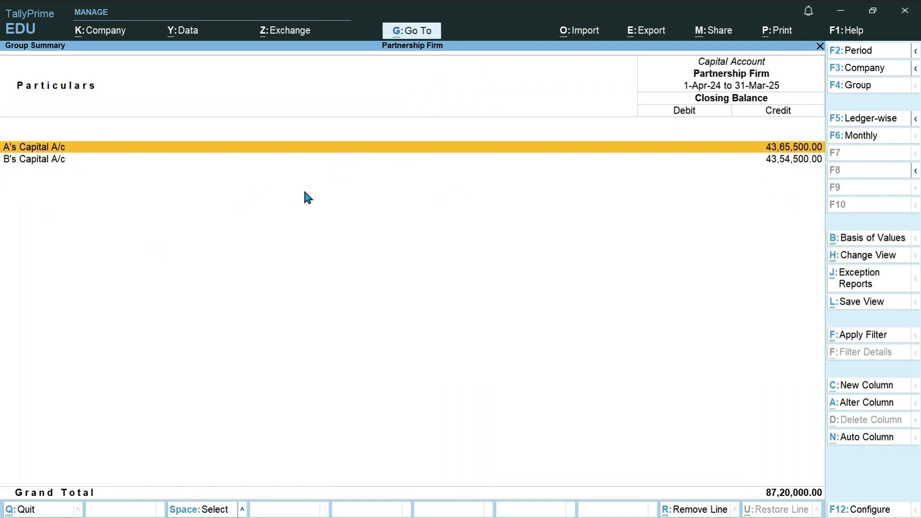
key(Return)
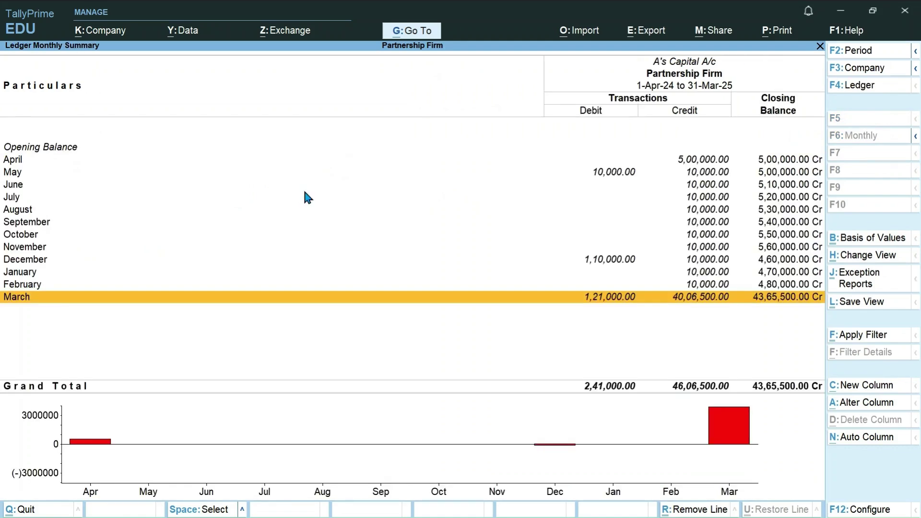
key(Escape)
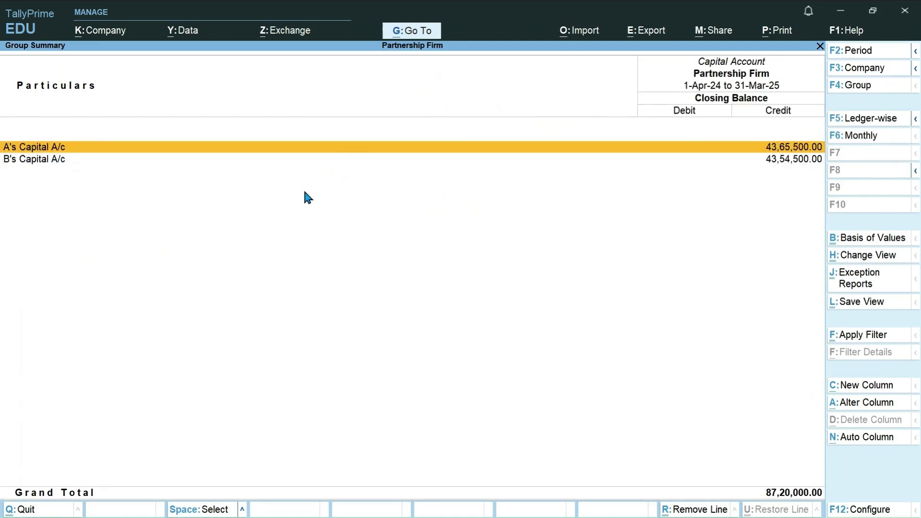